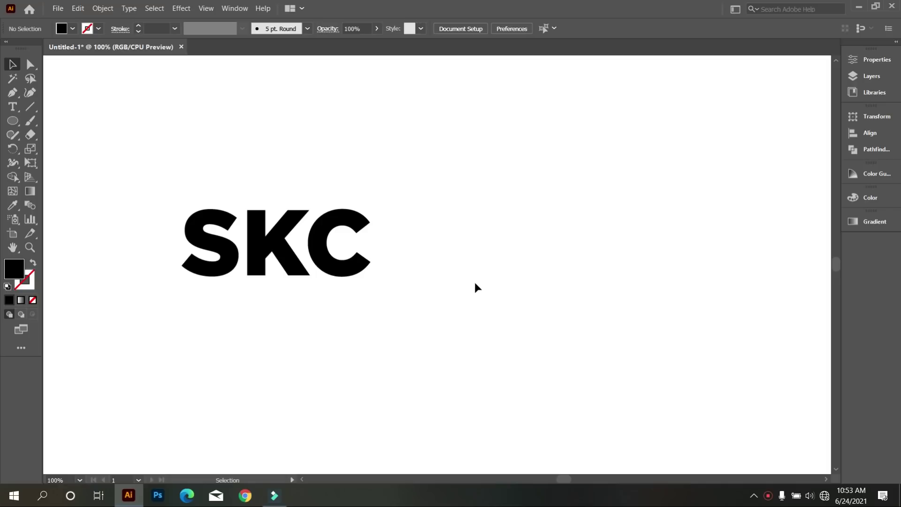
- Apply an envelope mesh with 4 rows and 4 columns to the SKC text
click(332, 241)
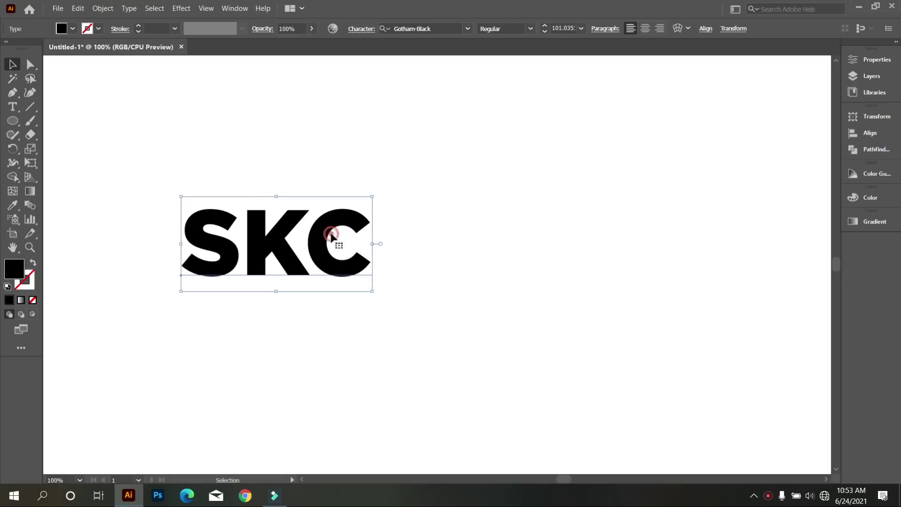
click(103, 8)
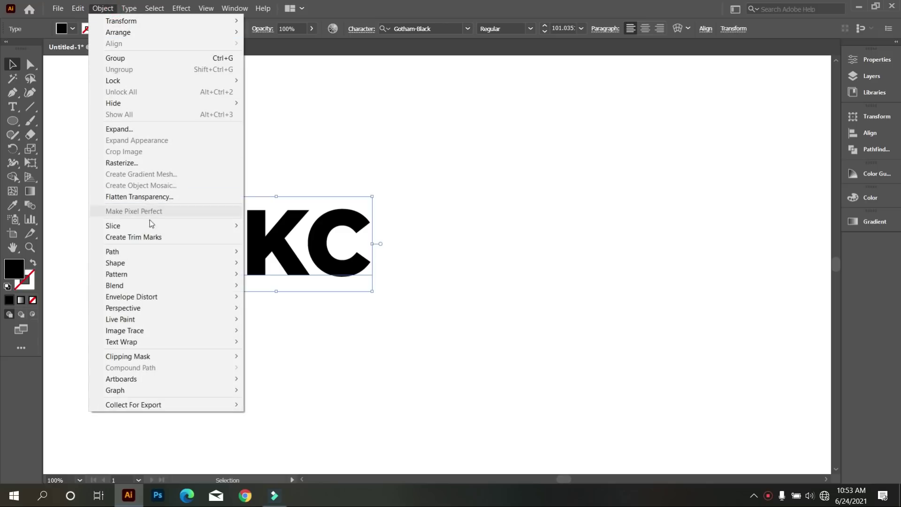
mouse_move(170, 296)
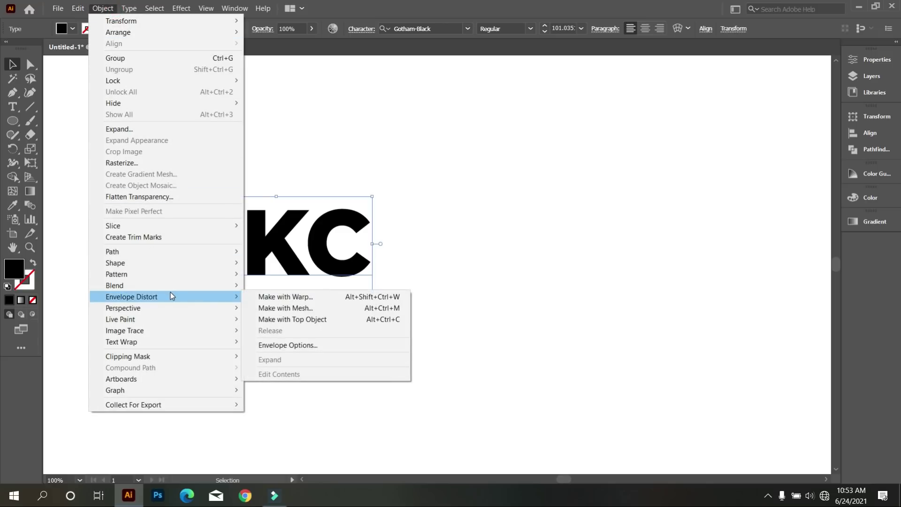
click(276, 308)
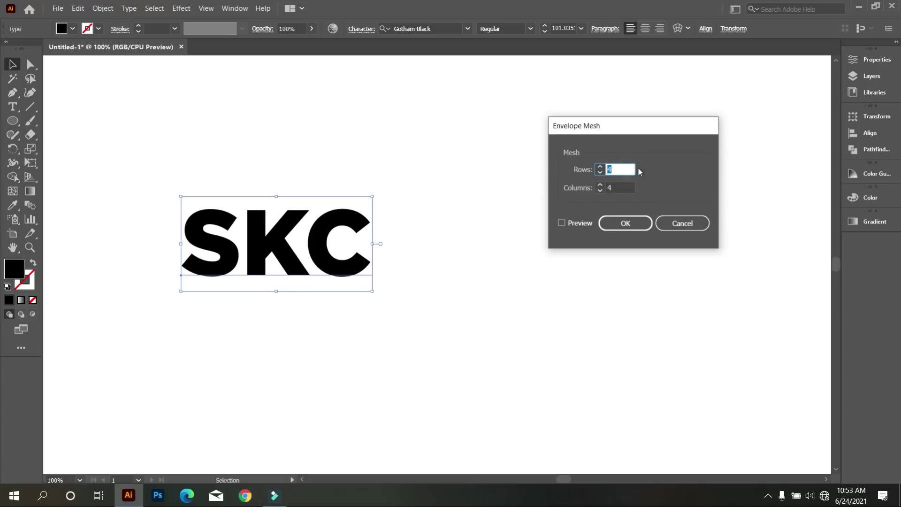
click(561, 222)
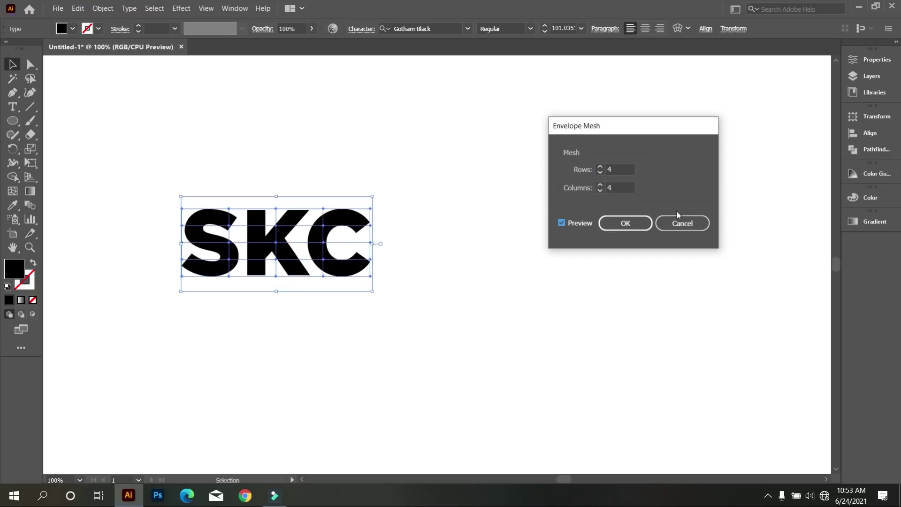
click(622, 220)
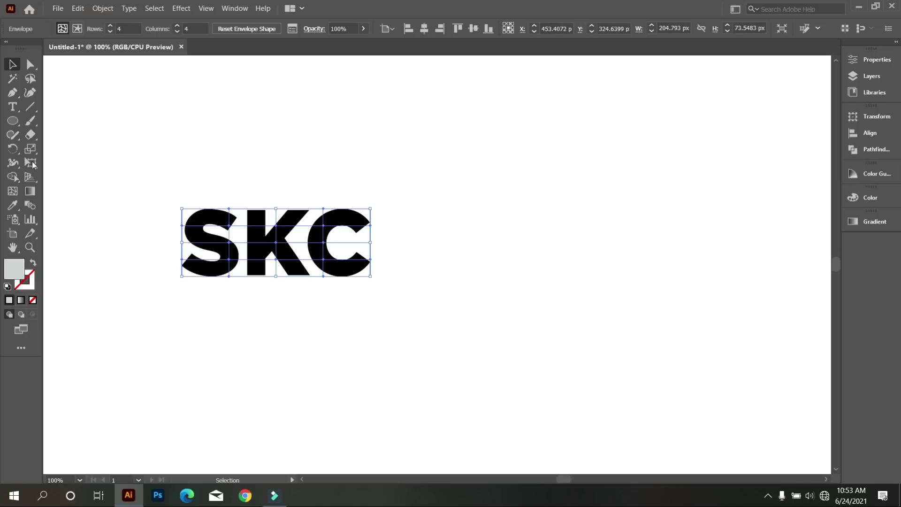
- Draw a large circle beside the SKC text and swap its fill and stroke so only a light grey outline remains
click(12, 120)
drag(486, 140, 618, 373)
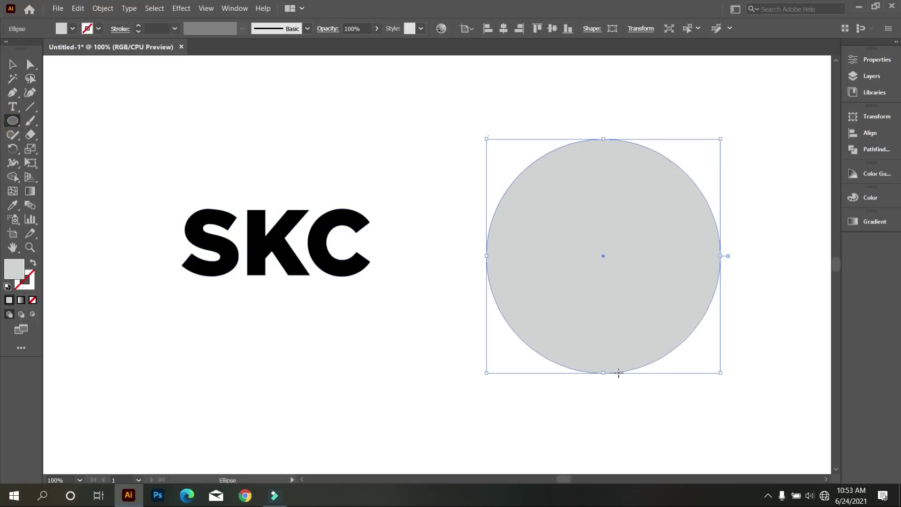
click(33, 263)
- Centre the SKC text and the circle on each other horizontally and vertically
click(12, 65)
drag(171, 121, 535, 296)
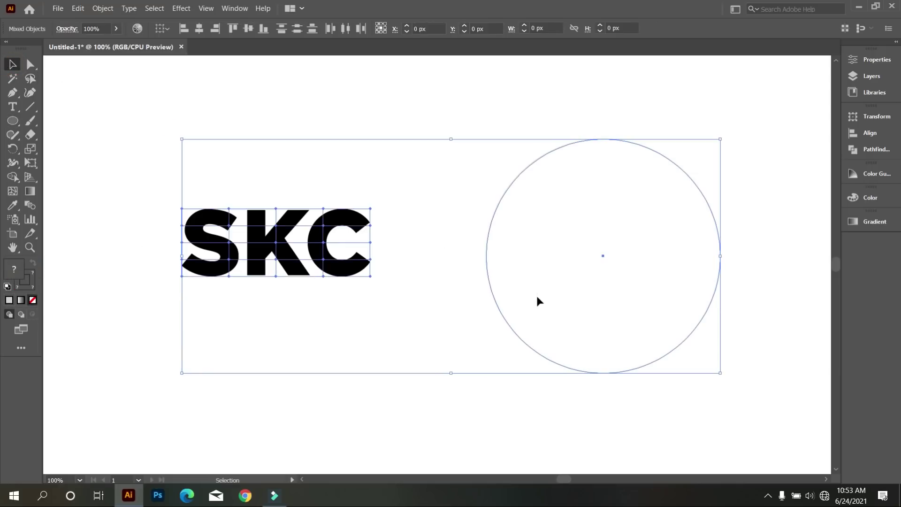
click(203, 29)
click(248, 30)
click(230, 134)
- Stretch the K by moving the text mesh's top and bottom centre points onto the circle outline
click(412, 271)
key(ctrl+alt+m)
scroll(482, 261, up, 1)
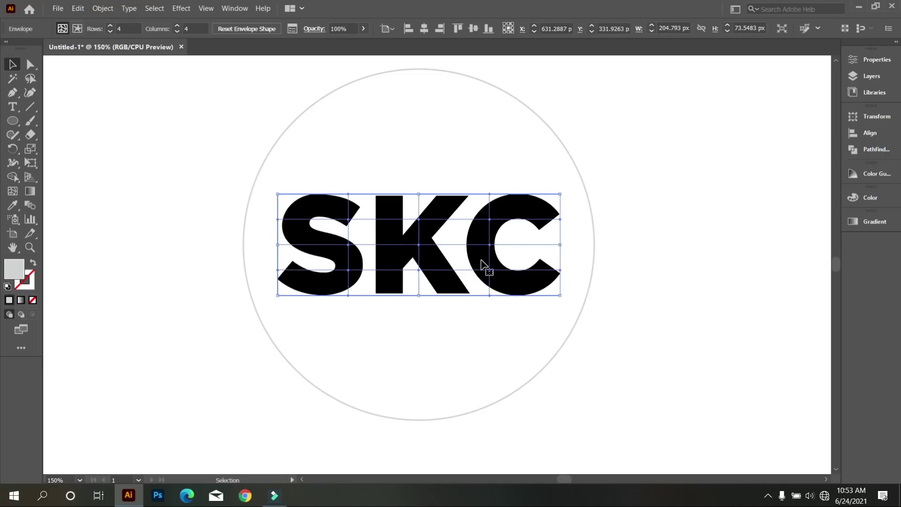
scroll(482, 262, up, 1)
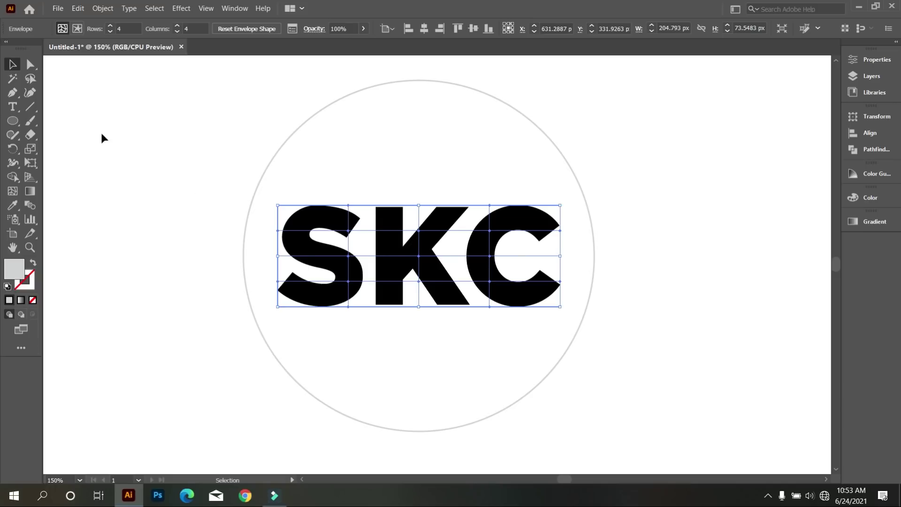
click(30, 65)
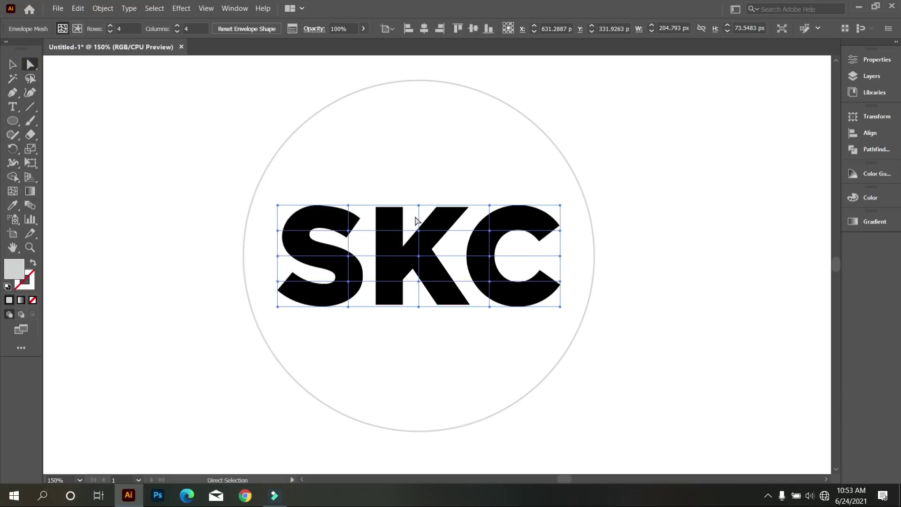
drag(418, 205, 418, 81)
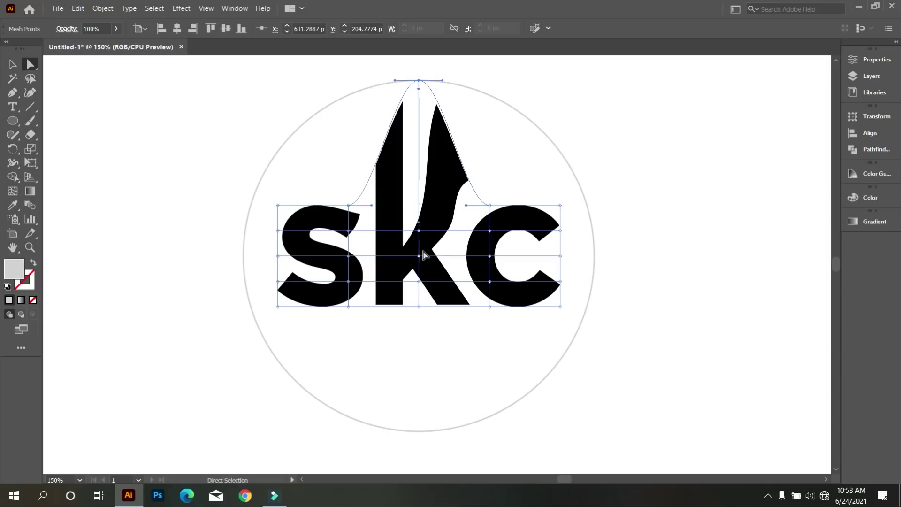
drag(419, 307, 415, 430)
- Move the upper and lower mesh points between the K and its neighbouring letters out to the circle outline
drag(486, 206, 487, 95)
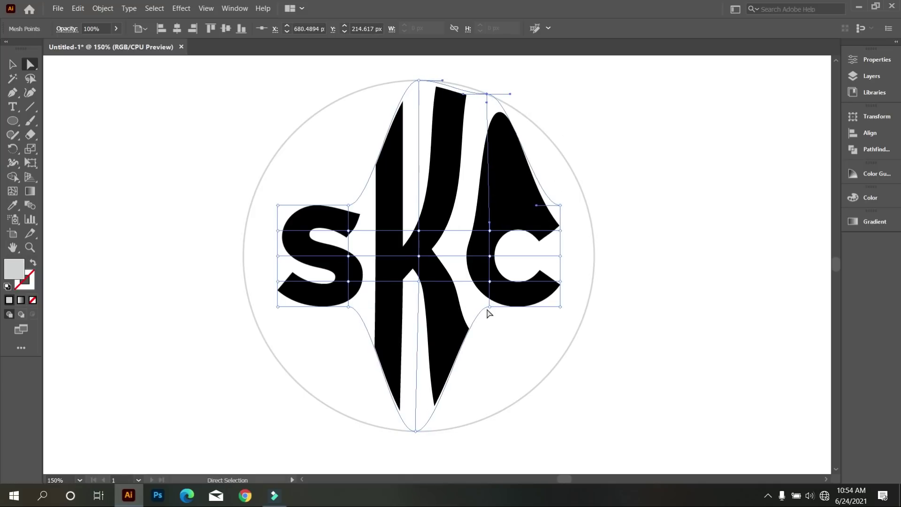
drag(490, 308, 493, 409)
drag(348, 205, 343, 98)
drag(348, 306, 344, 412)
- Pull the mesh points along the outer edges of the S and the C out to the circle outline
drag(560, 205, 586, 193)
drag(559, 230, 593, 227)
drag(559, 256, 580, 337)
drag(277, 306, 248, 306)
drag(278, 256, 240, 256)
drag(278, 230, 247, 217)
drag(278, 205, 259, 171)
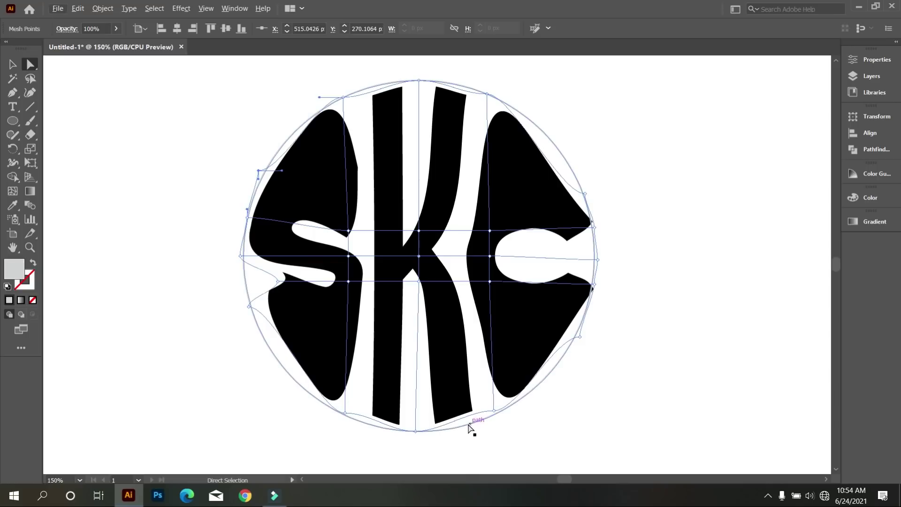
- Deselect the mesh and delete the guide circle around the warped SKC lettering
scroll(469, 426, down, 2)
click(13, 59)
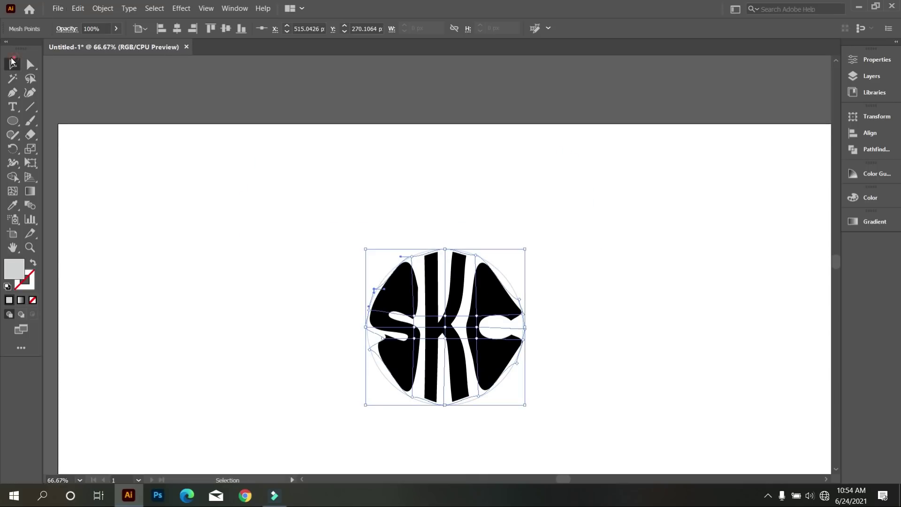
click(176, 212)
scroll(482, 378, down, 1)
scroll(566, 385, up, 1)
scroll(565, 352, up, 1)
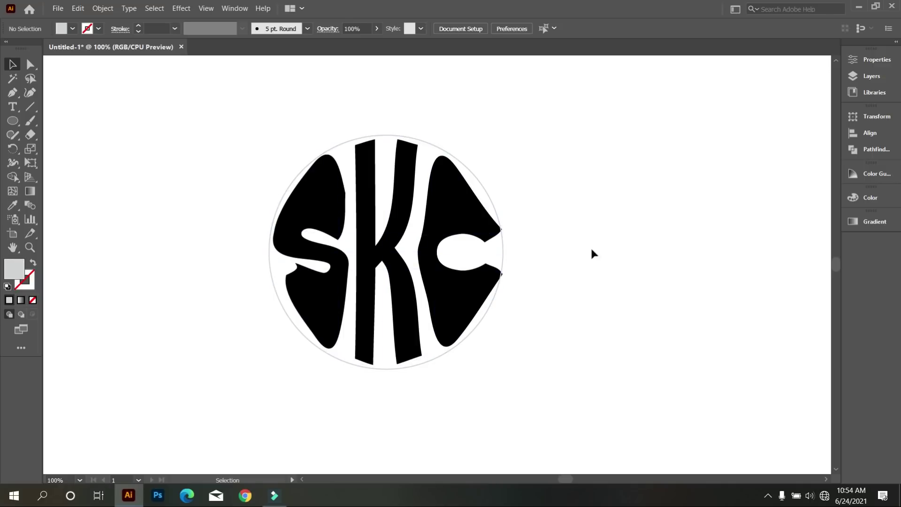
key(h)
drag(528, 316, 439, 342)
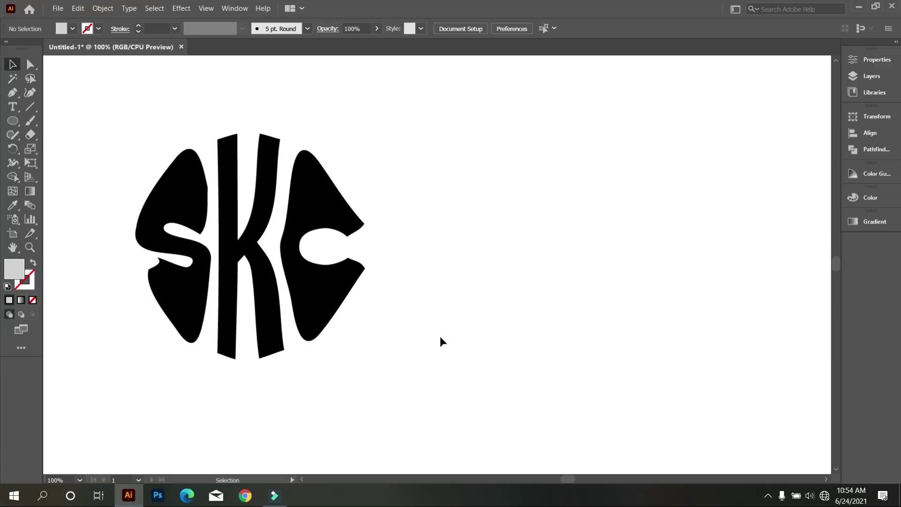
- Draw a long vertical line in the empty area beside the lettering and give it a 1 pt black stroke
click(341, 298)
key(ctrl+shift+a)
scroll(521, 287, down, 1)
drag(555, 337, 436, 310)
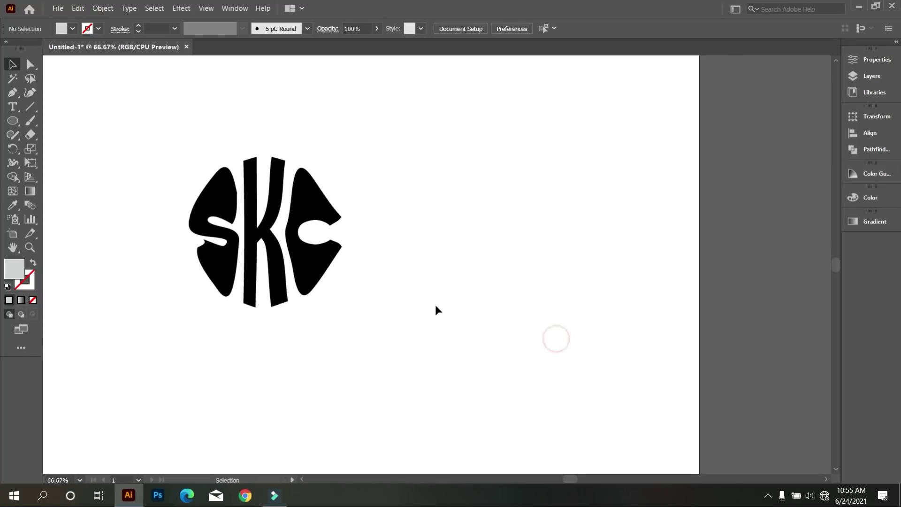
scroll(322, 288, up, 1)
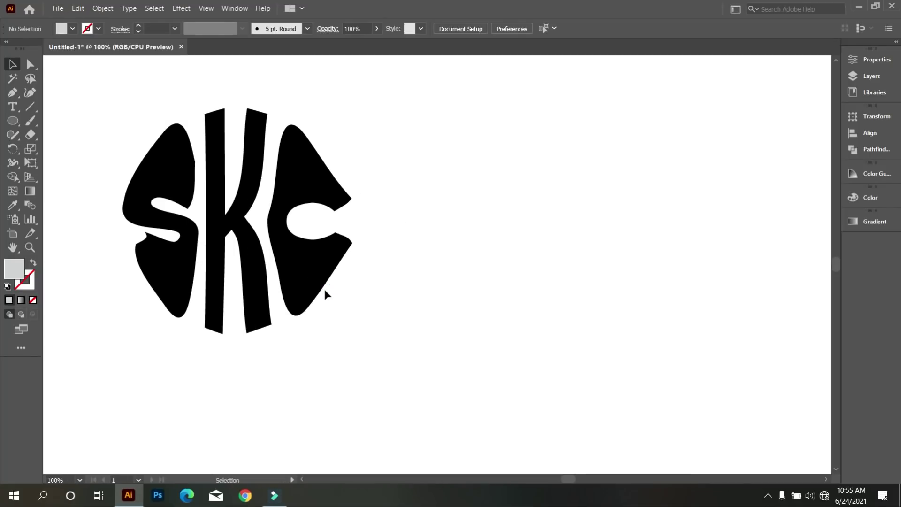
click(30, 106)
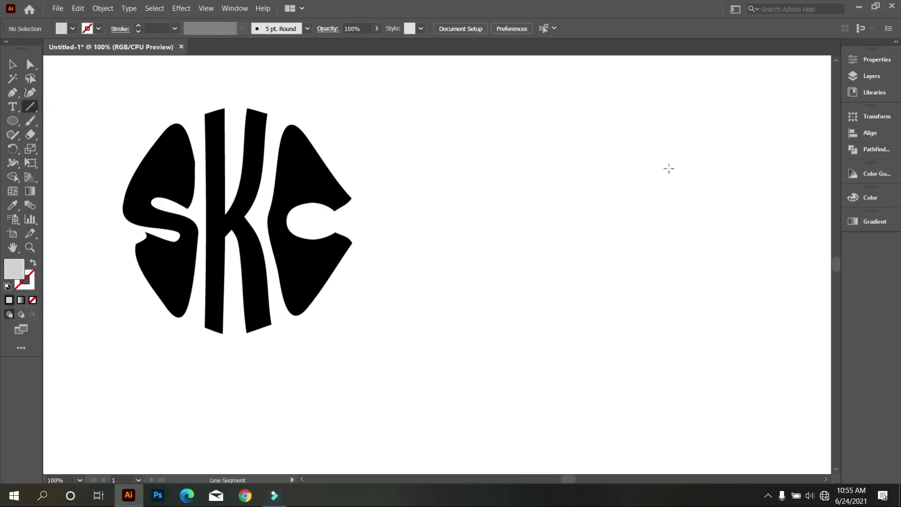
drag(700, 94, 700, 411)
click(98, 29)
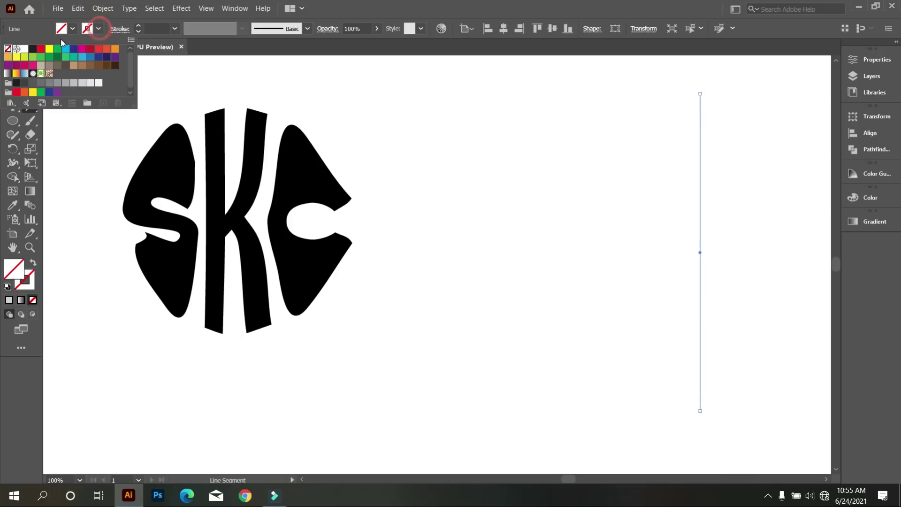
click(32, 50)
click(428, 171)
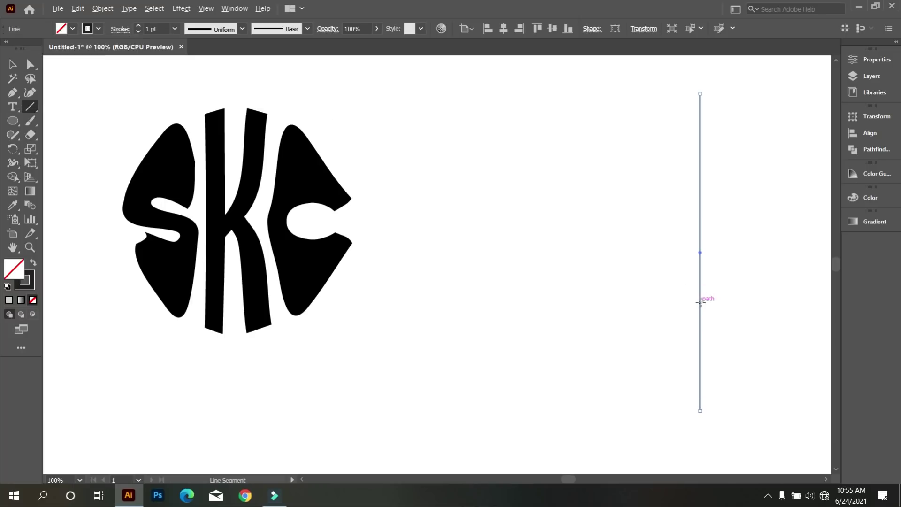
- Duplicate the vertical line a short distance to its left and repeat the copy to make eleven evenly spaced lines
click(13, 65)
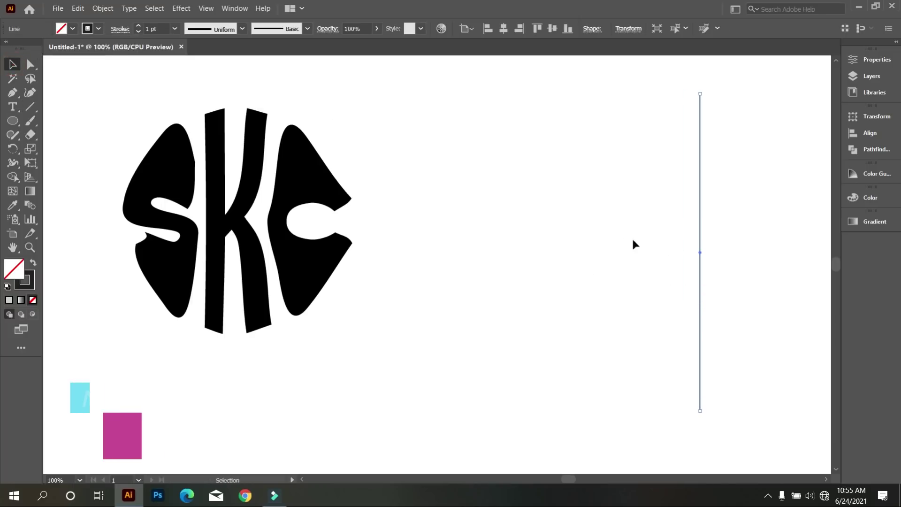
drag(700, 299, 687, 298)
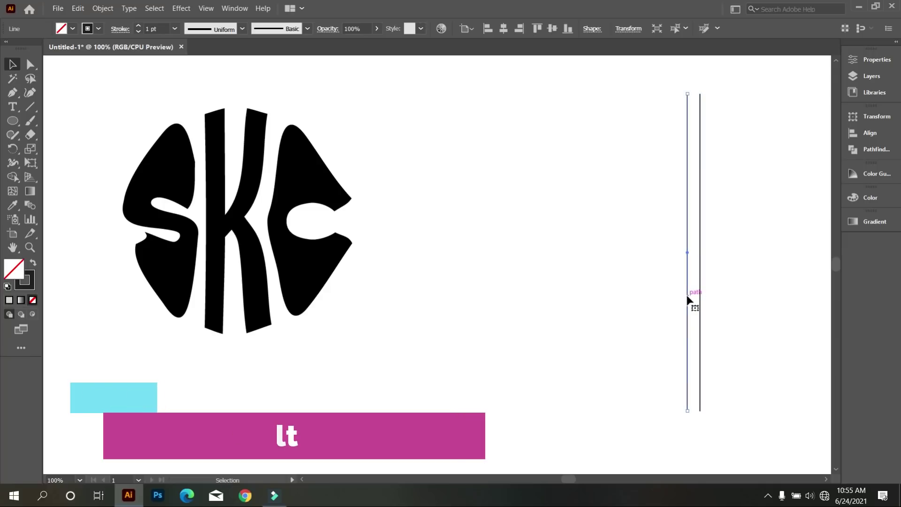
key(a)
key(ctrl+d)
key(ctrl+d)
key(ctrl+d)
key(ctrl+d)
key(ctrl+d)
key(ctrl+d)
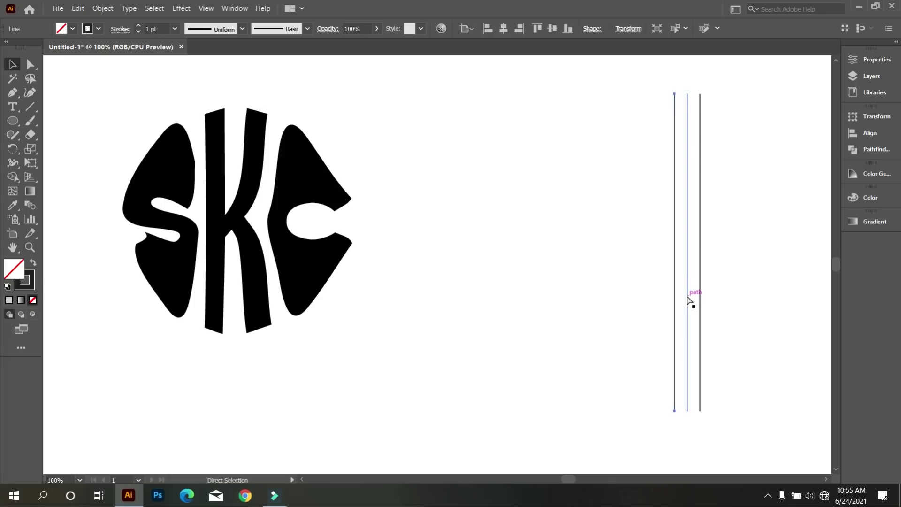
key(ctrl+d)
key(ctrl+d)
key(ctrl+d)
- Select all the vertical lines and group them
key(v)
drag(507, 215, 823, 342)
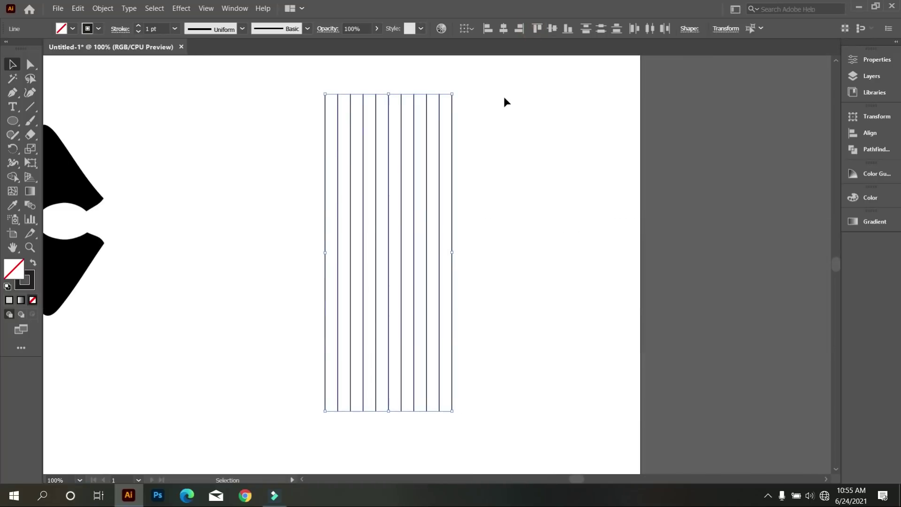
click(550, 206)
drag(225, 210, 541, 328)
right_click(509, 178)
click(535, 238)
- Copy the line group in place and rotate the copy 90° to form a crossing grid
key(a)
key(v)
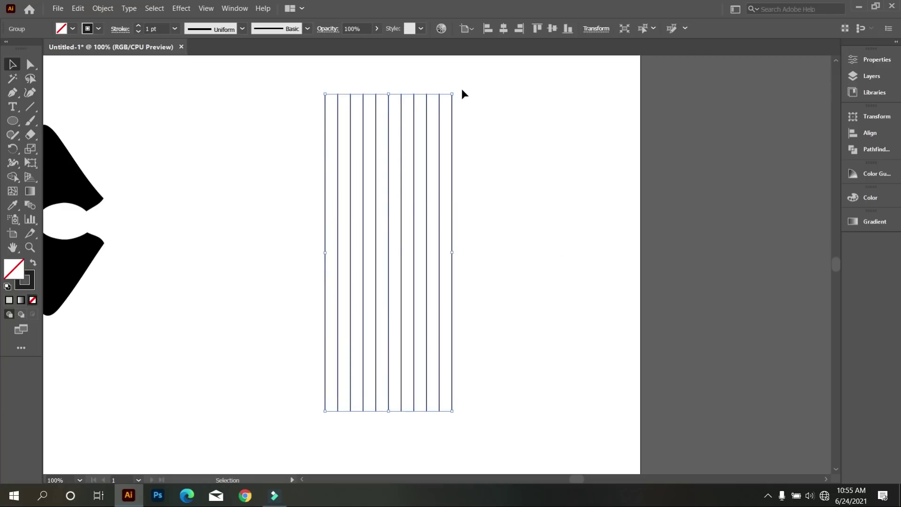
drag(459, 91, 542, 329)
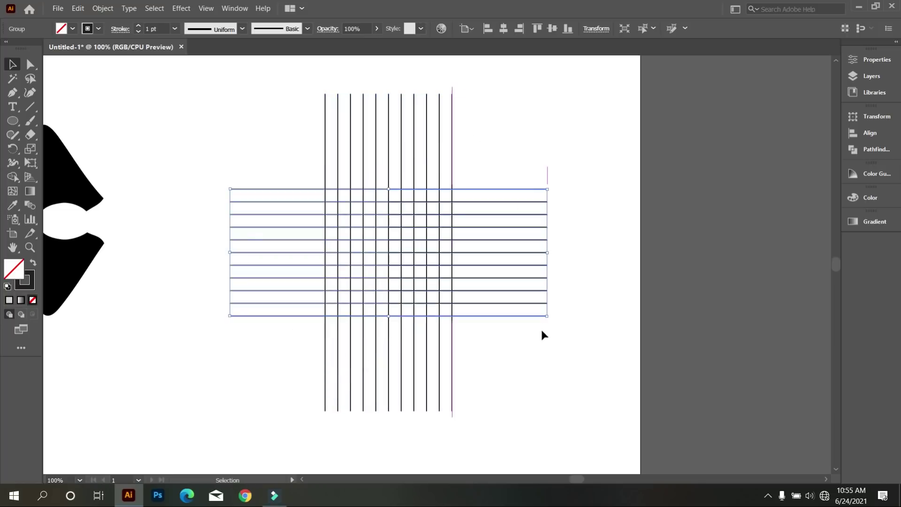
click(523, 372)
- Scale the SKC lettering down to a small size and place it near the grid's upper-left corner
scroll(476, 390, down, 3)
scroll(468, 392, up, 3)
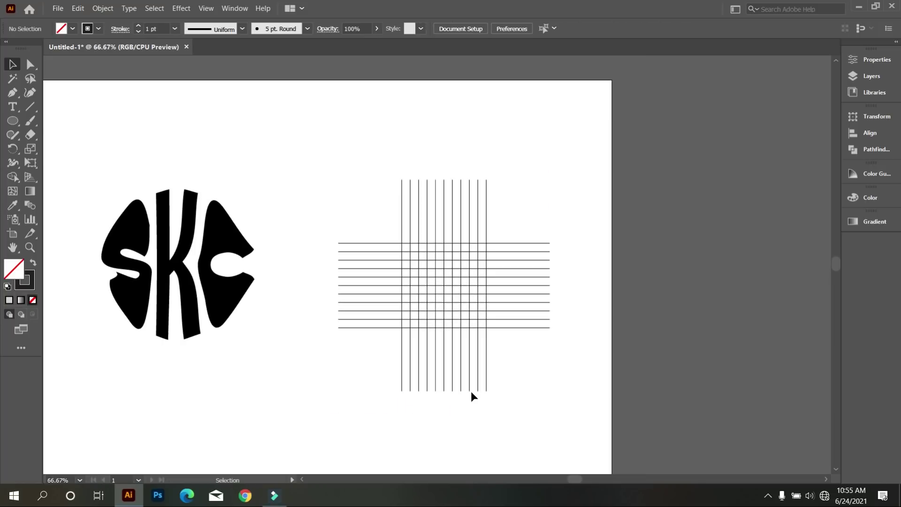
alt+scroll(488, 357, up, 1)
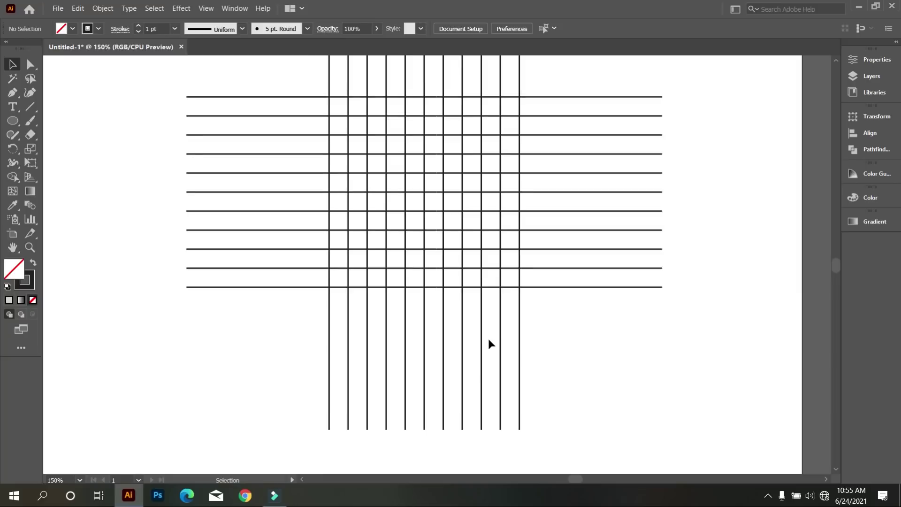
scroll(451, 291, up, 2)
scroll(454, 259, up, 1)
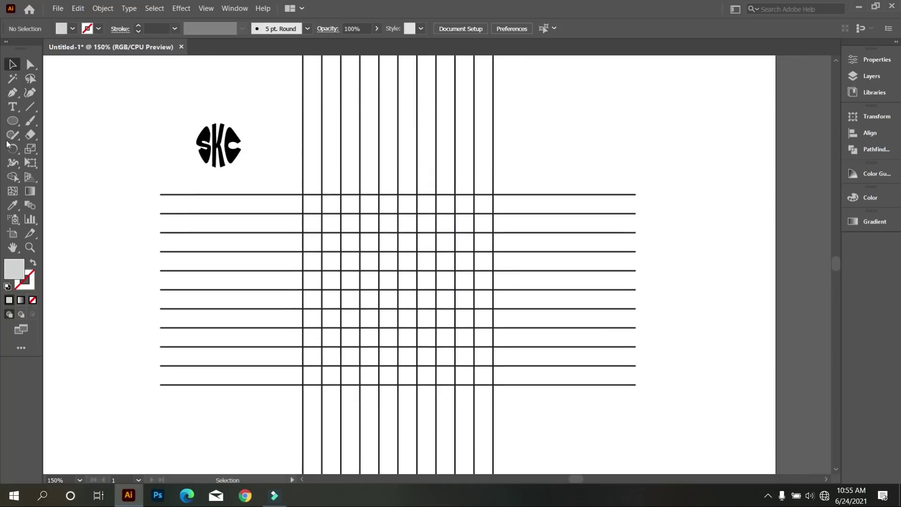
- Draw a circle spanning the full crossing area of the grid, colour it black and swap its fill and stroke
click(13, 121)
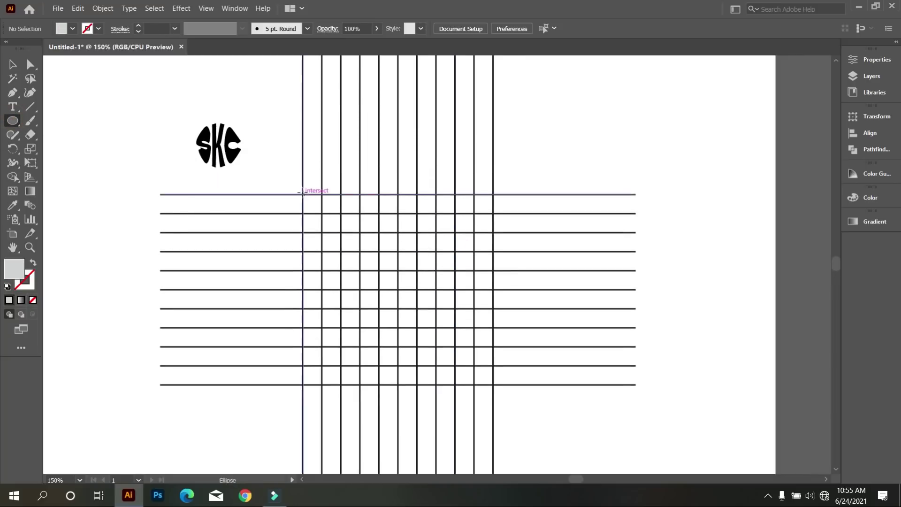
drag(304, 194, 473, 385)
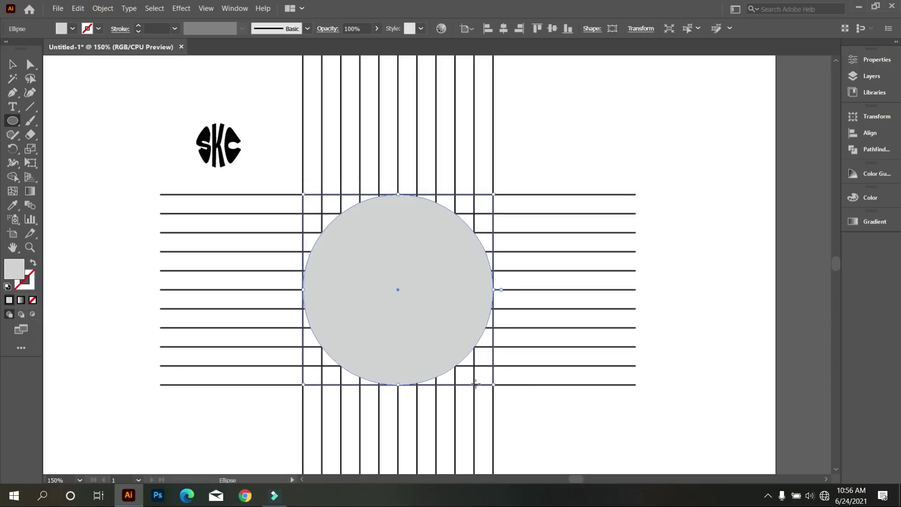
click(74, 29)
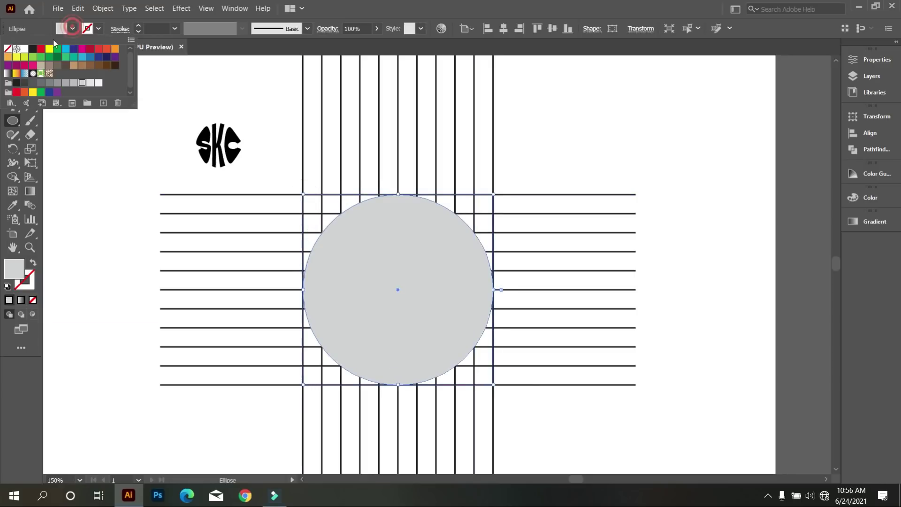
click(32, 49)
click(34, 265)
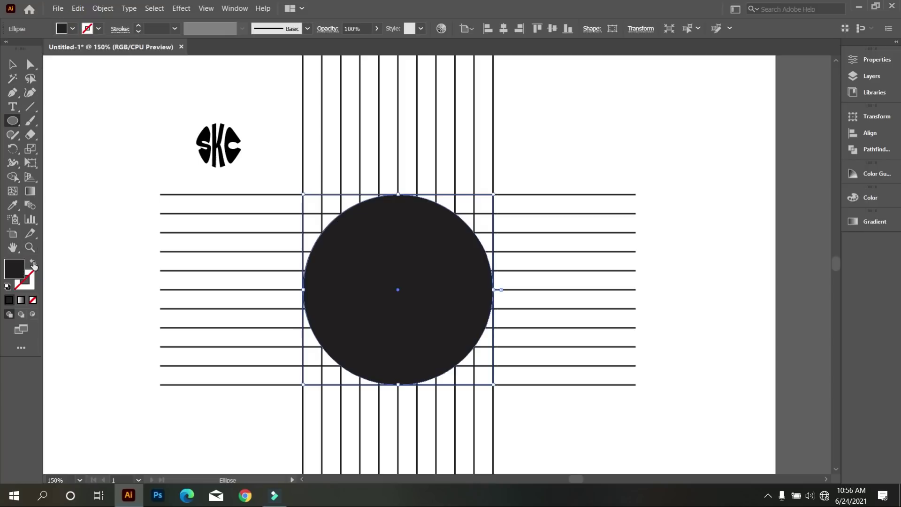
- Turn the circle into an unfilled outline and add a smaller concentric copy one grid line inside it
click(33, 264)
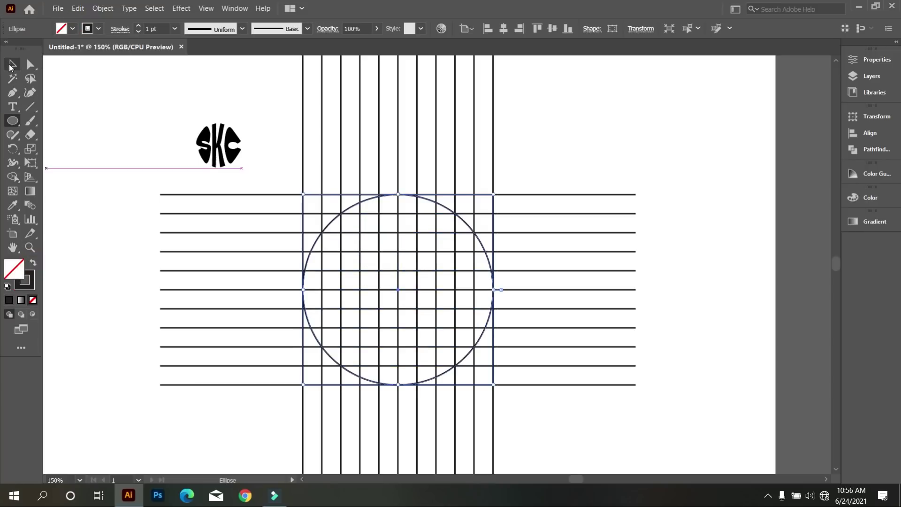
click(10, 66)
key(a)
key(ctrl)
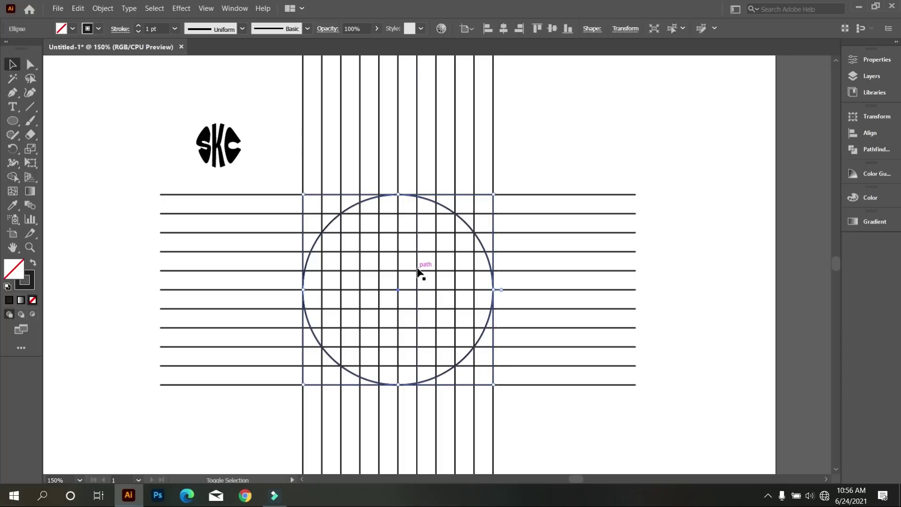
drag(493, 294, 474, 293)
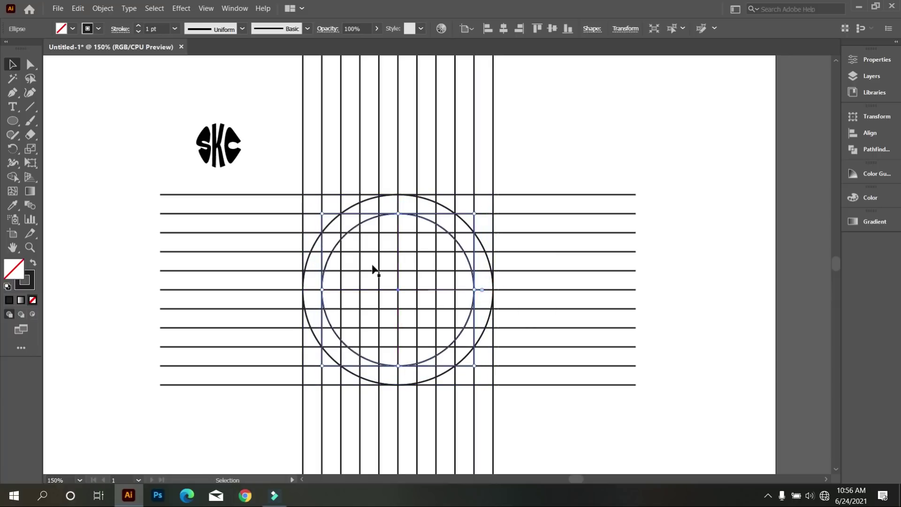
click(275, 172)
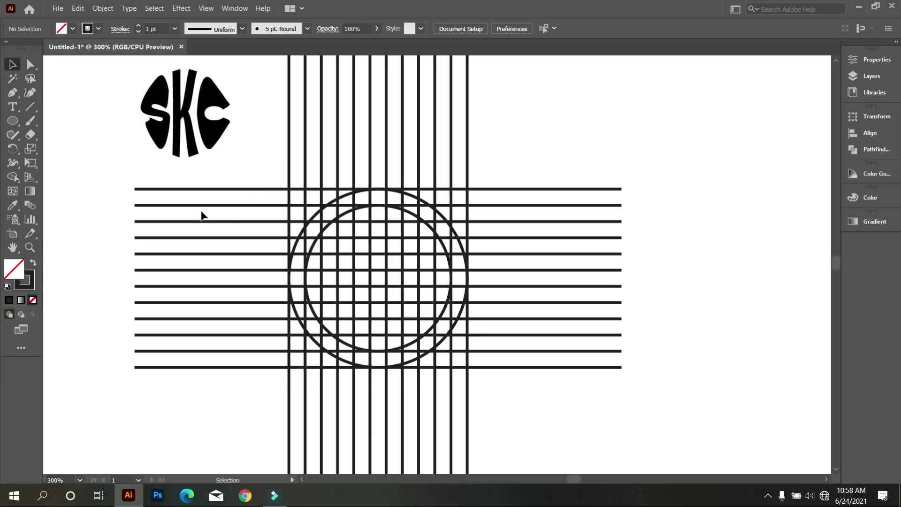
- Copy the vertical line group in place and rotate the copy 45° to form diagonal lines
scroll(412, 191, up, 1)
alt+scroll(358, 187, down, 1)
drag(293, 88, 441, 147)
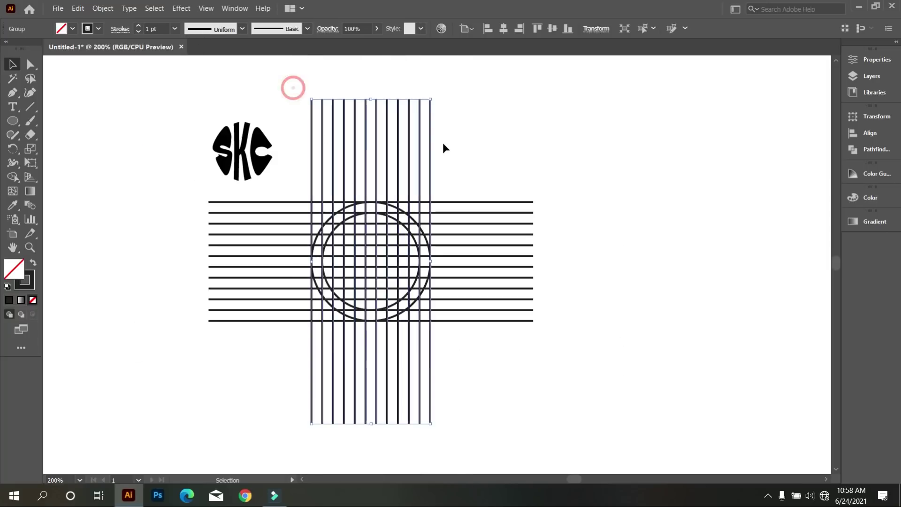
click(79, 12)
click(101, 58)
click(78, 9)
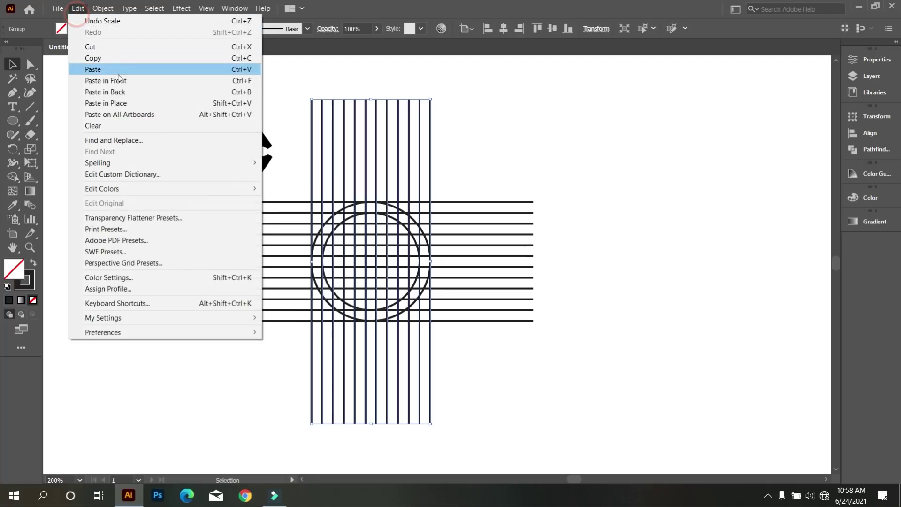
click(130, 103)
drag(432, 90, 488, 148)
- Create a reflected copy of the diagonal line group so that the two diagonal sets cross
right_click(416, 149)
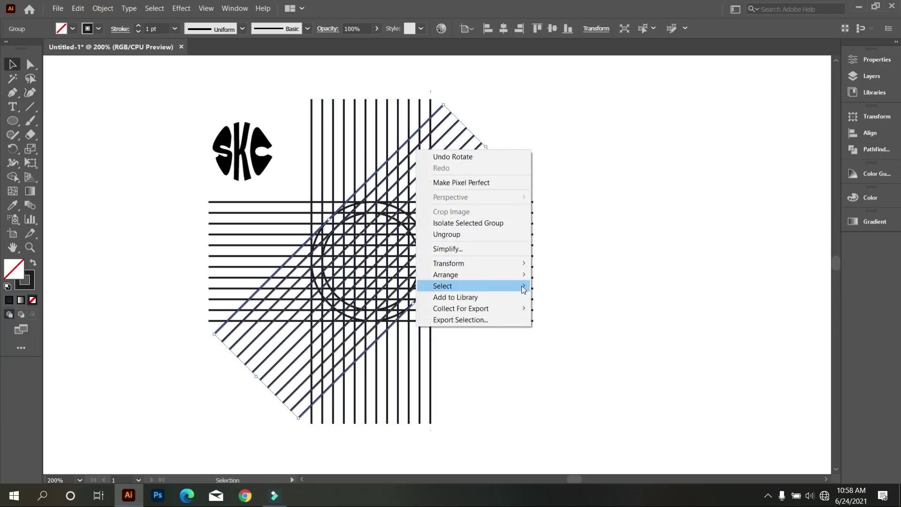
mouse_move(517, 277)
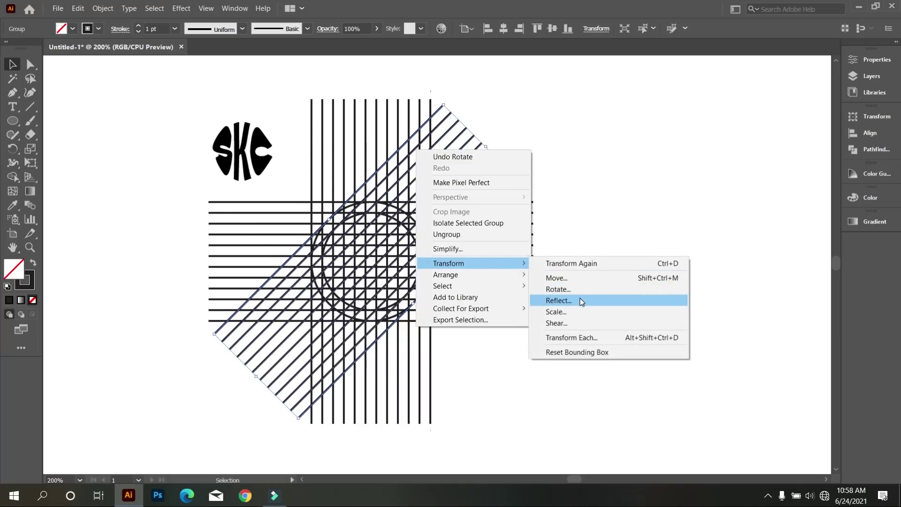
click(582, 301)
click(746, 348)
- Select the grid and circles and use Shape Builder with a black fill to merge cells for the C's stem and lower curve
drag(643, 376, 317, 263)
scroll(317, 263, up, 3)
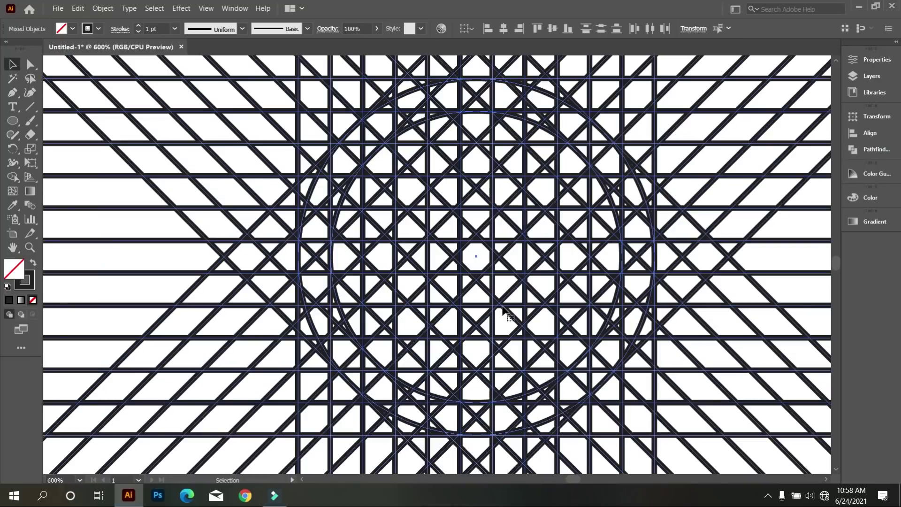
scroll(511, 314, down, 2)
scroll(509, 312, right, 2)
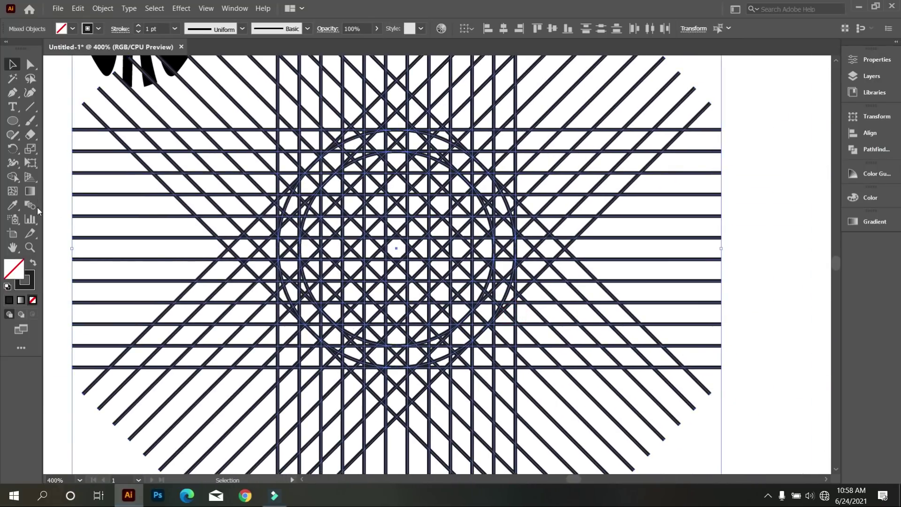
click(13, 177)
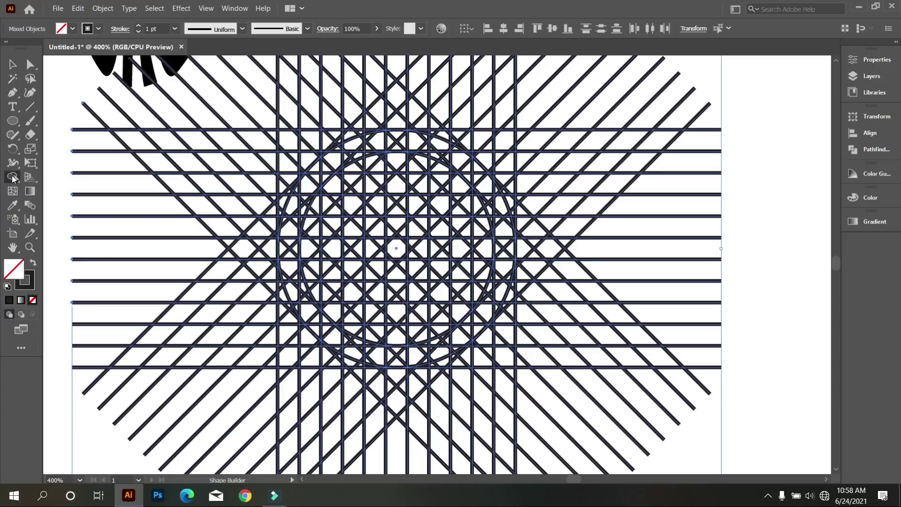
click(33, 262)
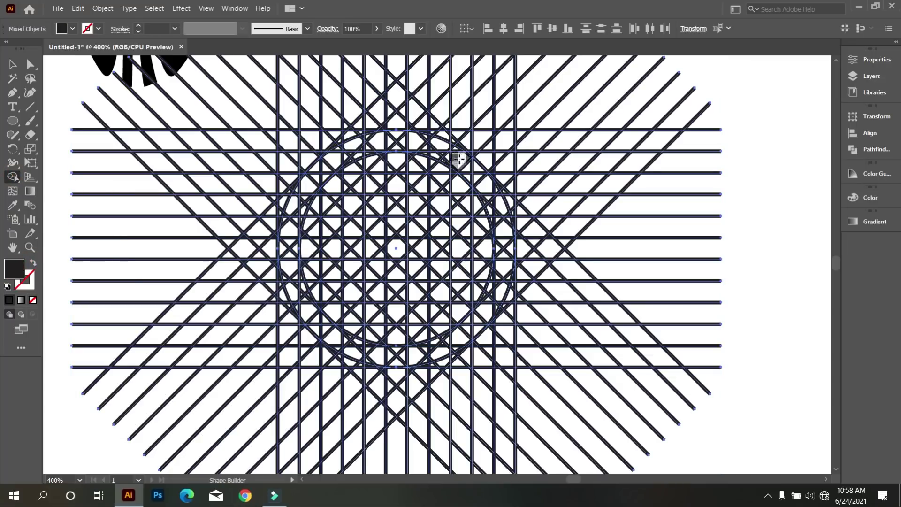
mouse_move(457, 155)
mouse_down()
mouse_move(468, 195)
mouse_move(460, 335)
mouse_move(497, 293)
mouse_up()
scroll(496, 293, down, 4)
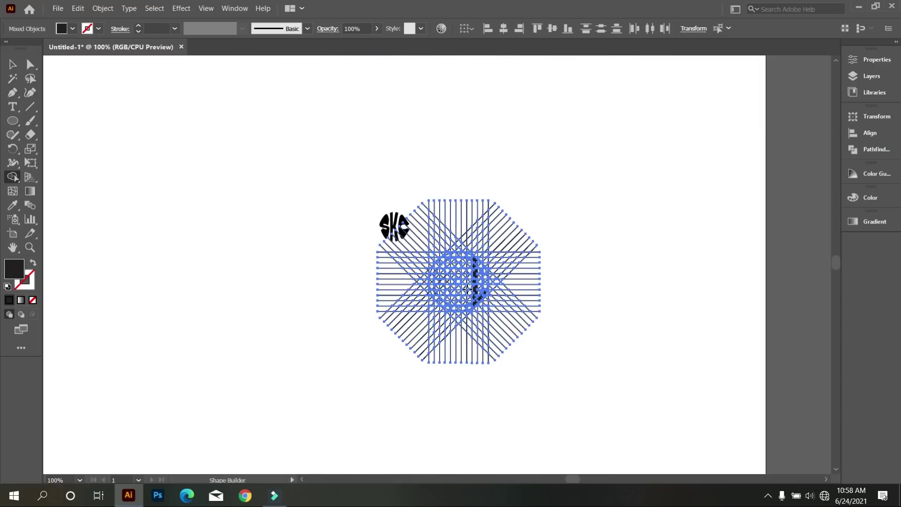
- Move the entire line grid together with the SKC lettering to the middle of the artboard and deselect it
click(12, 64)
drag(344, 176, 597, 437)
scroll(503, 361, down, 1)
click(402, 301)
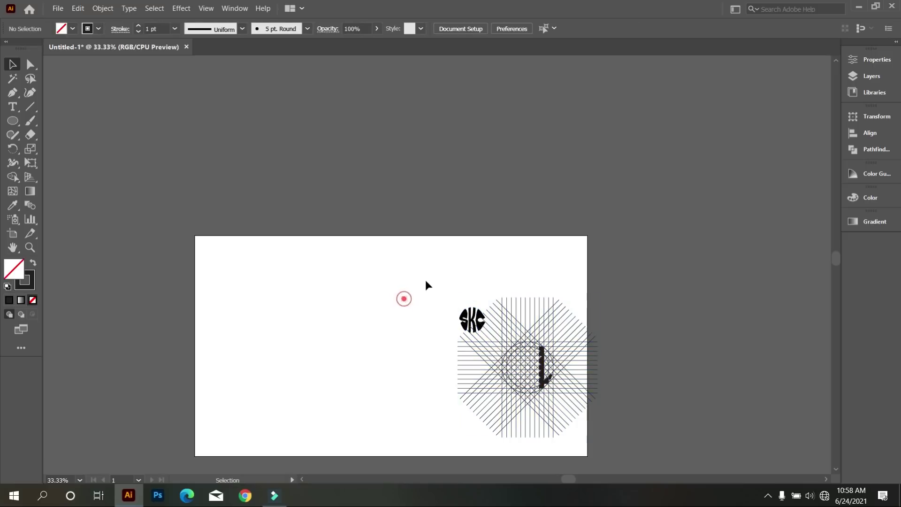
click(103, 8)
click(311, 112)
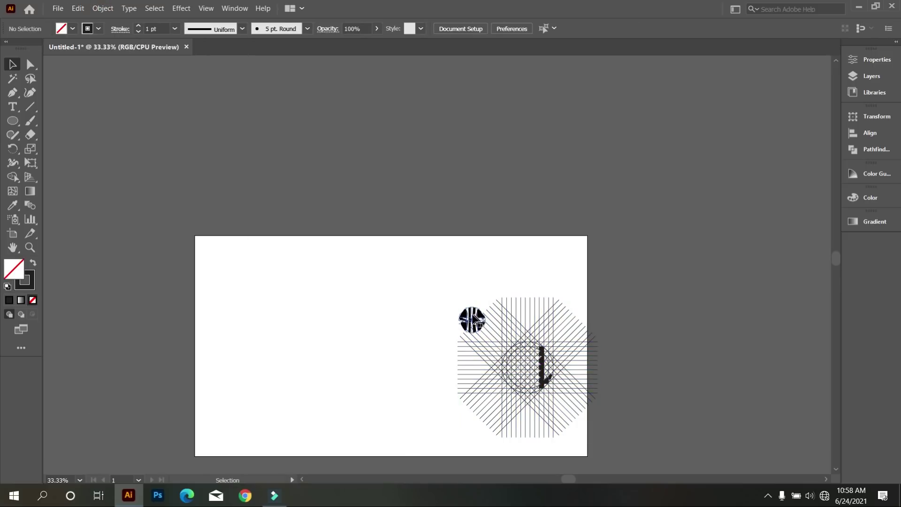
drag(521, 366, 366, 352)
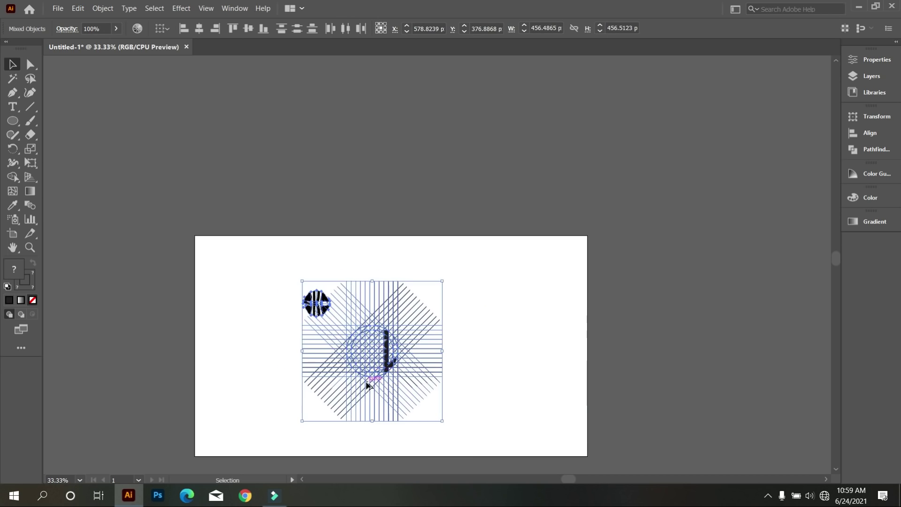
scroll(366, 385, up, 3)
scroll(372, 365, up, 2)
scroll(371, 366, up, 1)
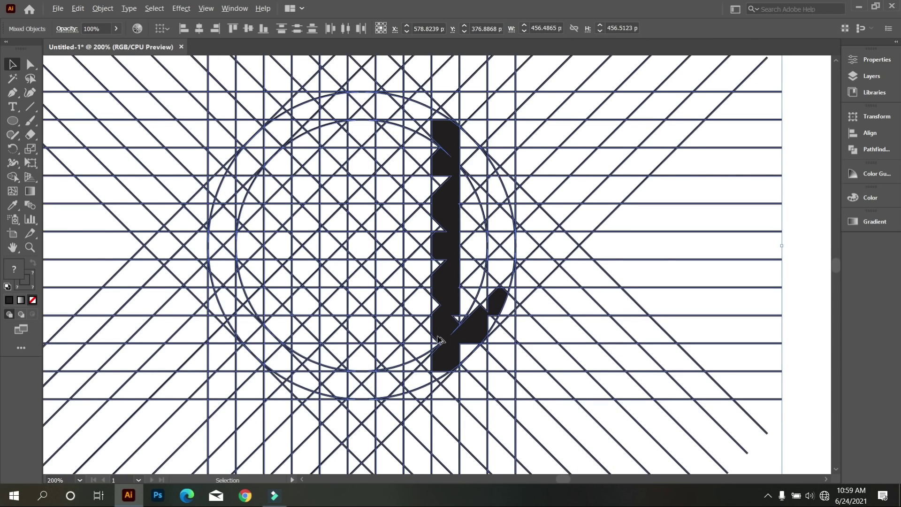
scroll(527, 342, down, 1)
click(746, 296)
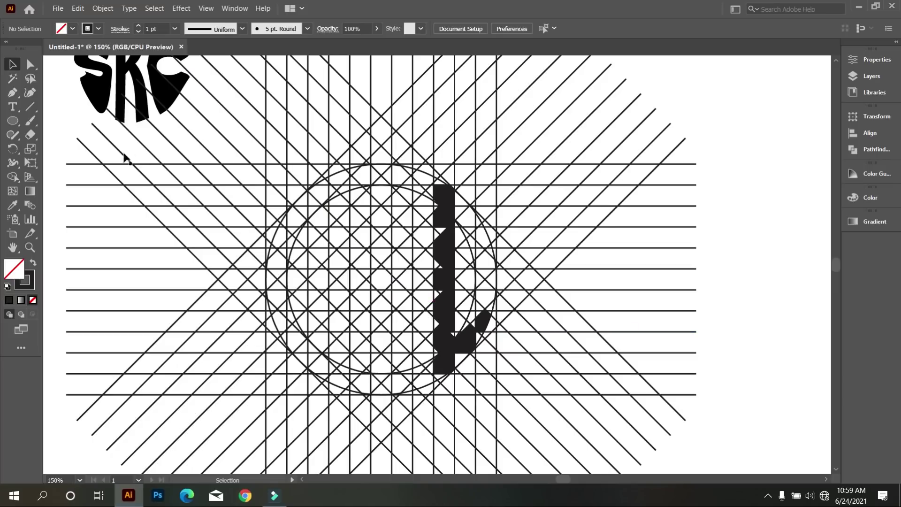
- Reselect the grid and circles and merge the cells of the C's upper curve with Shape Builder in black
drag(69, 140, 576, 341)
click(12, 176)
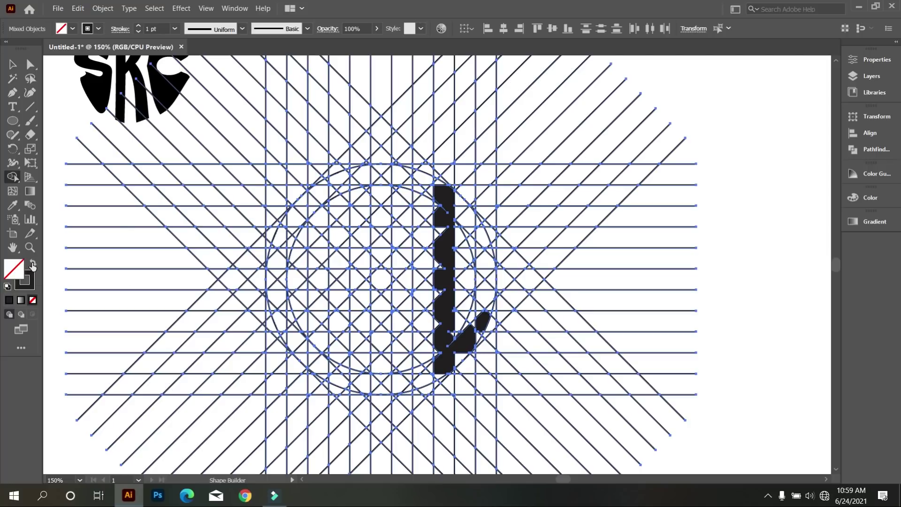
click(33, 266)
scroll(472, 346, up, 2)
mouse_move(444, 145)
mouse_down()
mouse_move(480, 201)
mouse_move(486, 221)
mouse_up()
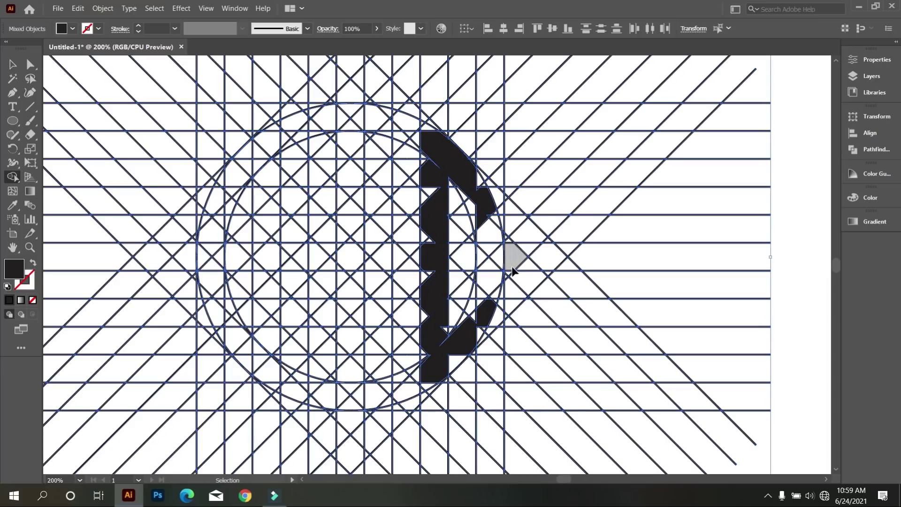
key(ctrl+z)
drag(440, 146, 486, 197)
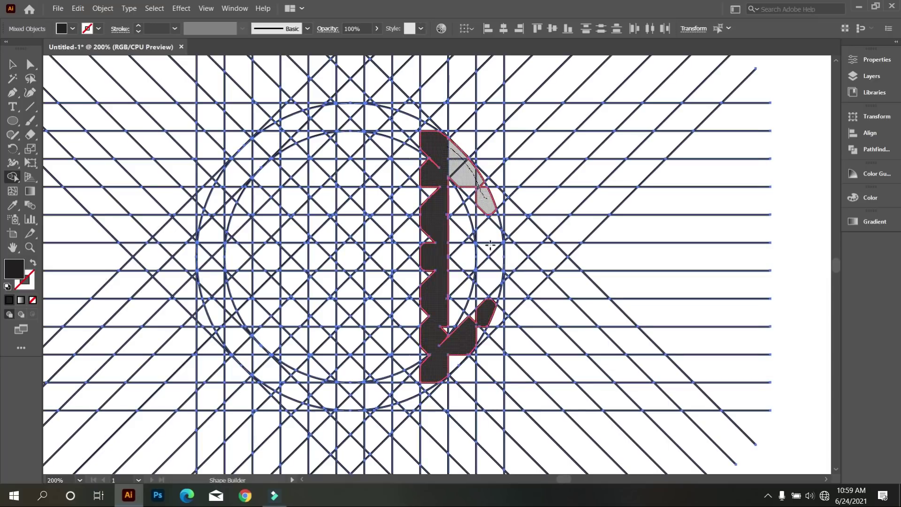
drag(490, 244, 489, 244)
scroll(469, 249, down, 1)
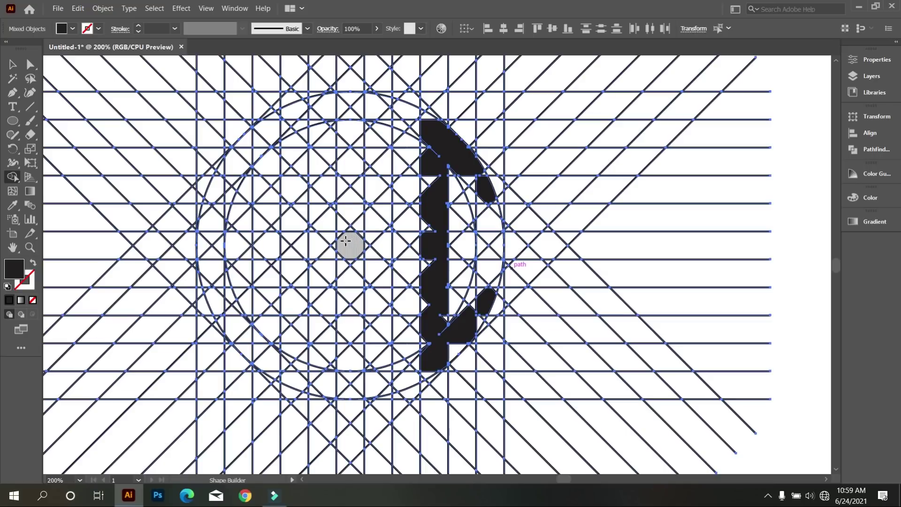
- Merge the central grid cells with Shape Builder to form the K's two vertical stems and angled arms
mouse_move(369, 225)
mouse_down()
mouse_move(355, 247)
mouse_move(379, 275)
mouse_up()
mouse_move(376, 105)
mouse_down()
mouse_move(392, 187)
mouse_move(378, 394)
mouse_up()
drag(319, 109, 311, 363)
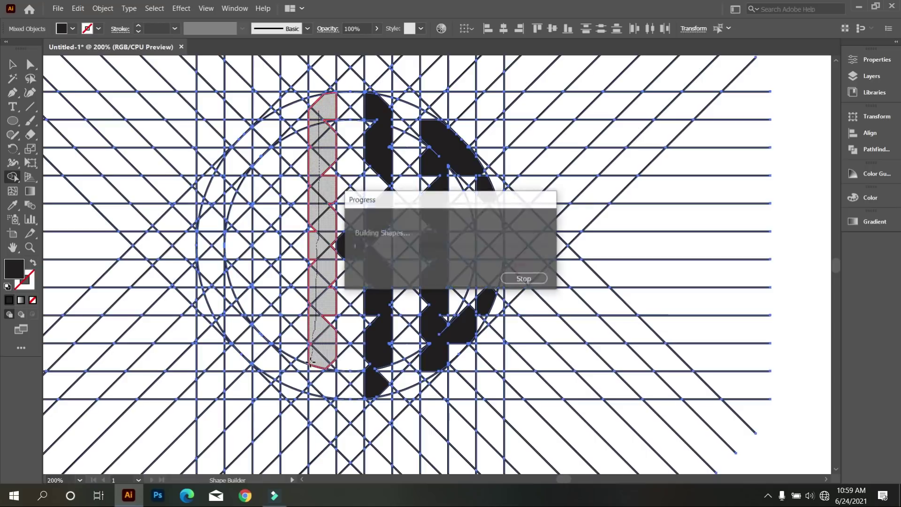
scroll(363, 231, down, 1)
scroll(363, 231, up, 1)
drag(389, 160, 349, 185)
drag(348, 230, 373, 267)
scroll(375, 268, down, 2)
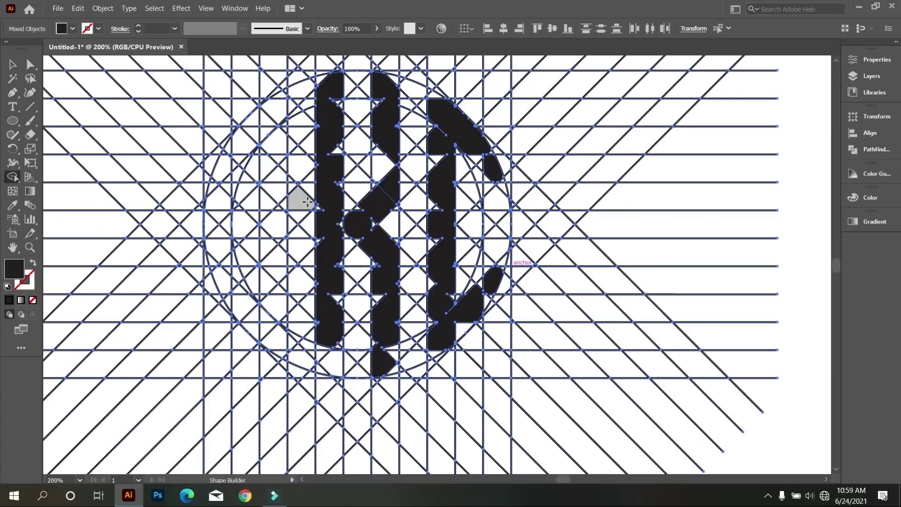
scroll(245, 197, up, 1)
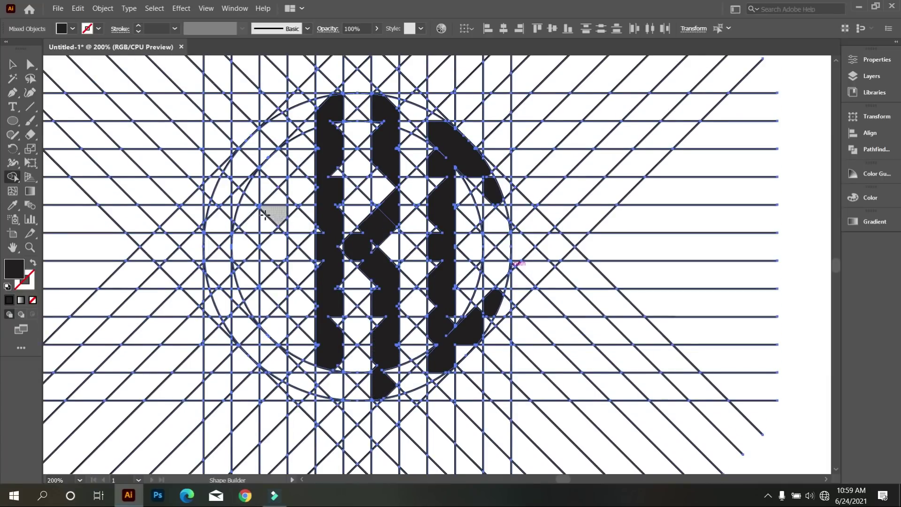
- Build the S from the cells beside the K and merge the leftover gaps along its curves
mouse_move(274, 191)
mouse_down()
mouse_move(276, 128)
mouse_move(244, 164)
mouse_up()
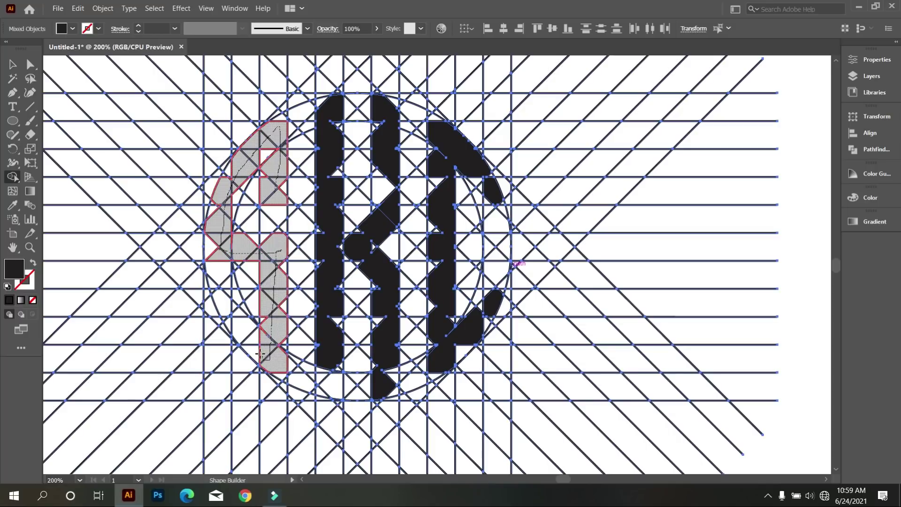
drag(226, 305, 227, 302)
scroll(244, 246, up, 3)
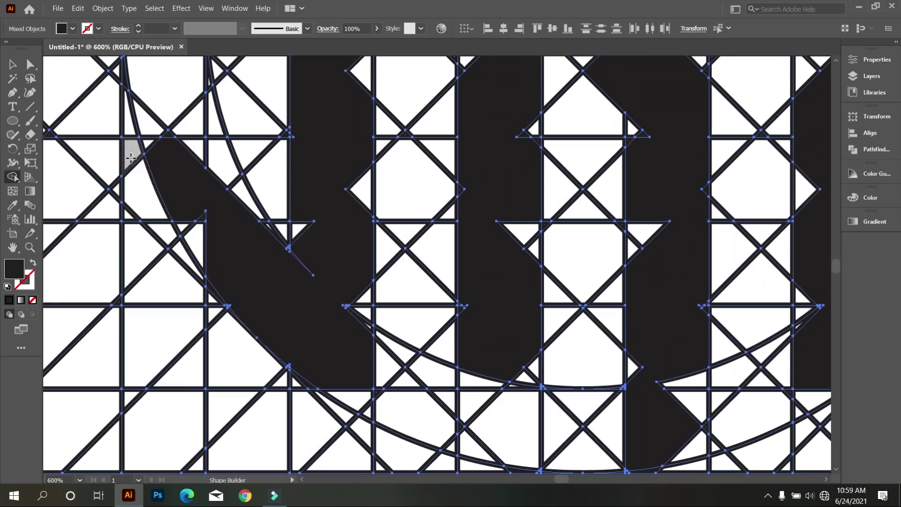
mouse_move(235, 270)
mouse_down()
mouse_move(227, 244)
mouse_move(190, 242)
mouse_up()
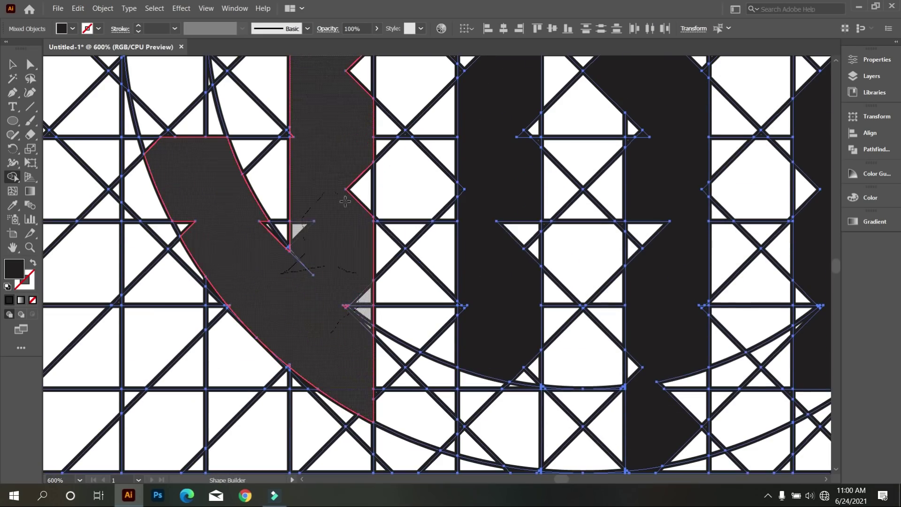
scroll(191, 216, up, 2)
click(187, 249)
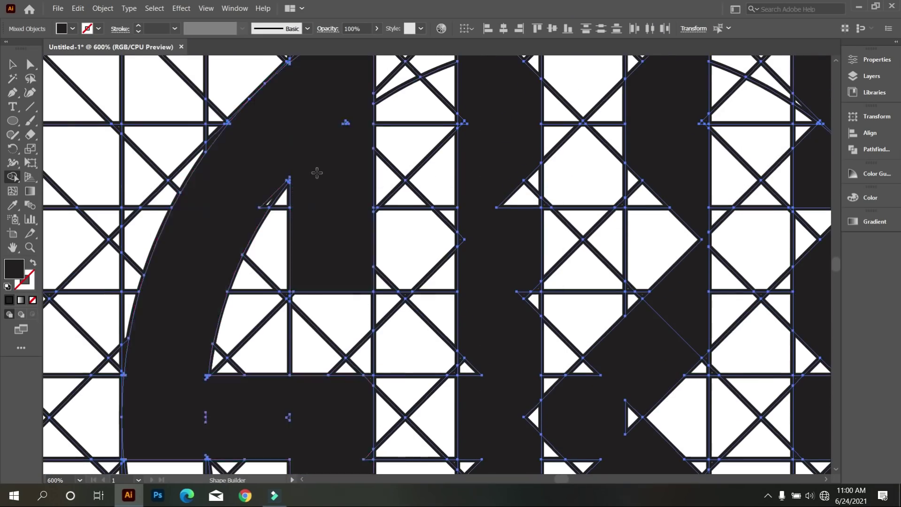
- Merge the small leftover gaps in the K's stems and the C's upper part into the black letter shapes
scroll(316, 175, down, 2)
mouse_move(500, 294)
mouse_down()
mouse_move(466, 318)
mouse_move(446, 221)
mouse_move(438, 287)
mouse_move(389, 275)
mouse_move(472, 247)
mouse_move(301, 263)
mouse_move(282, 302)
mouse_move(313, 260)
mouse_move(446, 261)
mouse_move(483, 202)
mouse_move(671, 213)
mouse_move(540, 281)
mouse_move(516, 235)
mouse_move(621, 406)
mouse_move(565, 256)
mouse_move(735, 269)
mouse_up()
scroll(446, 221, up, 2)
scroll(473, 247, down, 2)
scroll(446, 261, down, 4)
scroll(466, 239, up, 4)
scroll(540, 281, down, 4)
scroll(539, 281, up, 4)
scroll(586, 328, down, 4)
scroll(563, 263, up, 6)
scroll(510, 299, down, 3)
scroll(176, 225, up, 2)
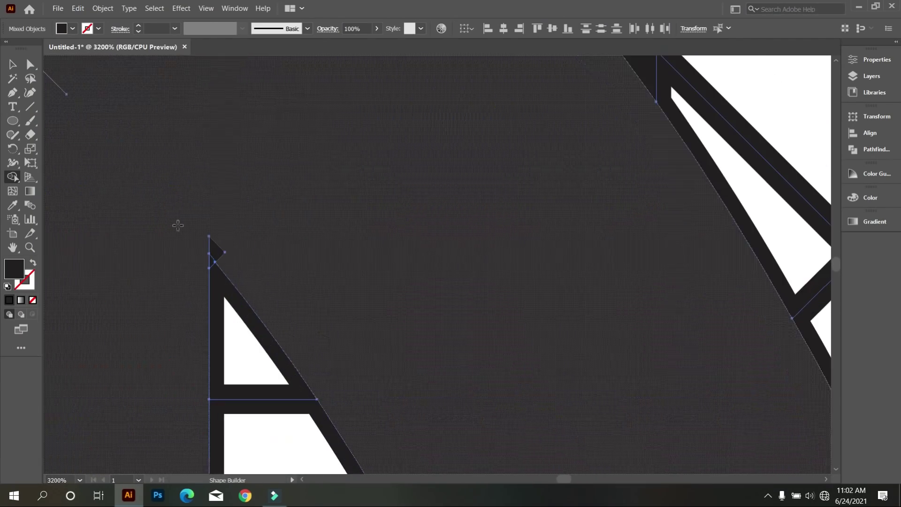
scroll(450, 268, down, 2)
scroll(394, 202, up, 2)
scroll(394, 202, down, 1)
drag(261, 183, 228, 147)
scroll(364, 129, down, 5)
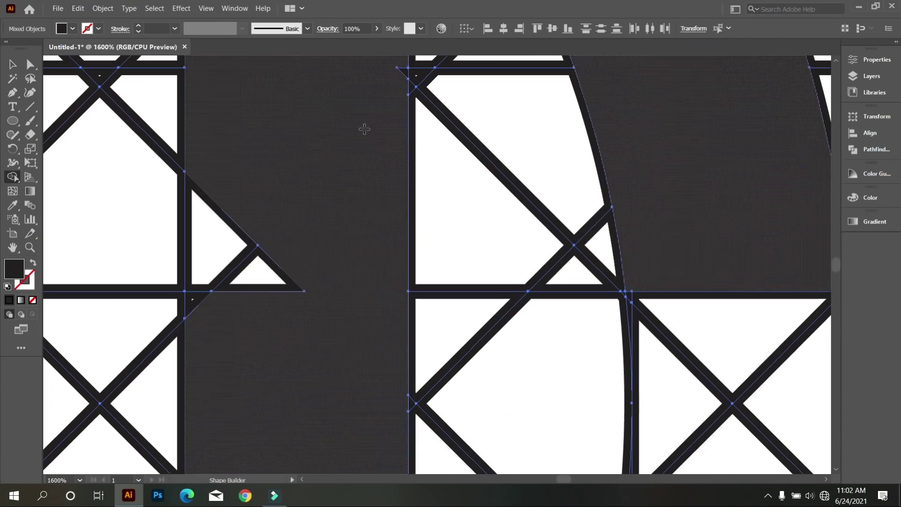
- Merge the remaining notches in the C's stem and lower curve into one solid letter shape
scroll(316, 272, down, 8)
scroll(336, 197, up, 2)
mouse_move(342, 392)
mouse_down()
mouse_move(412, 322)
mouse_move(396, 346)
mouse_move(573, 207)
mouse_move(558, 277)
mouse_move(604, 177)
mouse_up()
scroll(396, 346, up, 1)
scroll(573, 207, down, 1)
scroll(603, 177, down, 1)
scroll(605, 225, up, 1)
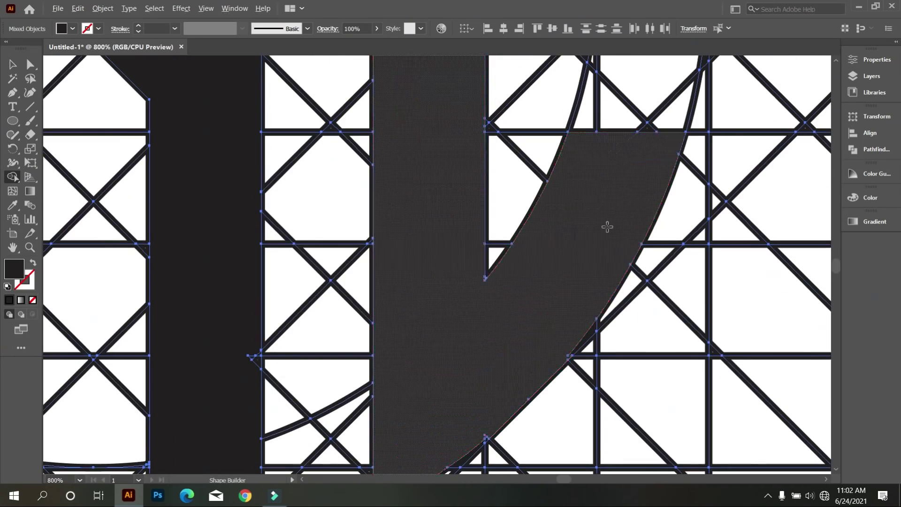
- Merge the remaining notches along the K's stems into one solid letter shape with Shape Builder
scroll(605, 188, up, 1)
scroll(526, 301, down, 1)
scroll(526, 301, up, 1)
scroll(526, 300, down, 2)
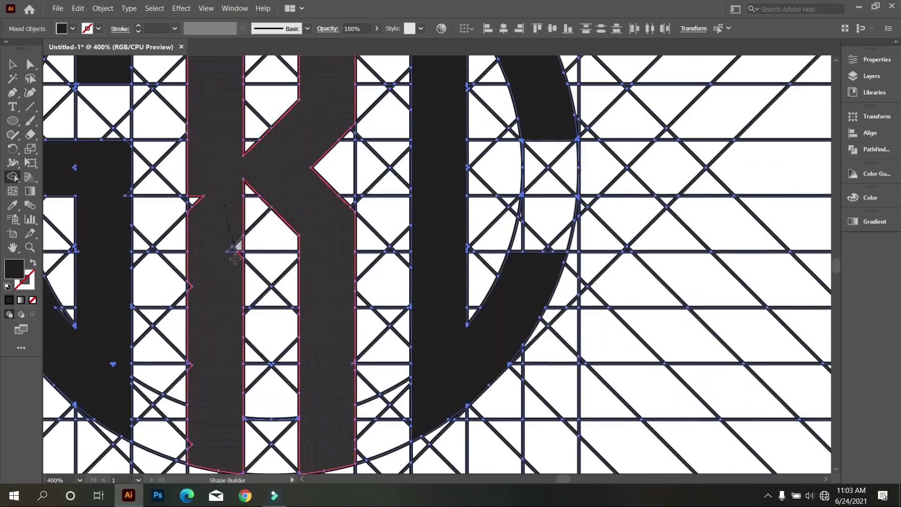
scroll(526, 301, up, 1)
scroll(435, 287, down, 1)
mouse_move(427, 312)
mouse_down()
mouse_move(464, 175)
mouse_move(305, 119)
mouse_up()
scroll(428, 289, up, 2)
scroll(465, 175, down, 3)
scroll(300, 122, up, 3)
- Select the finished circular SKC emblem and move it off the grid to the empty area beside it
scroll(305, 118, down, 7)
key(v)
click(586, 313)
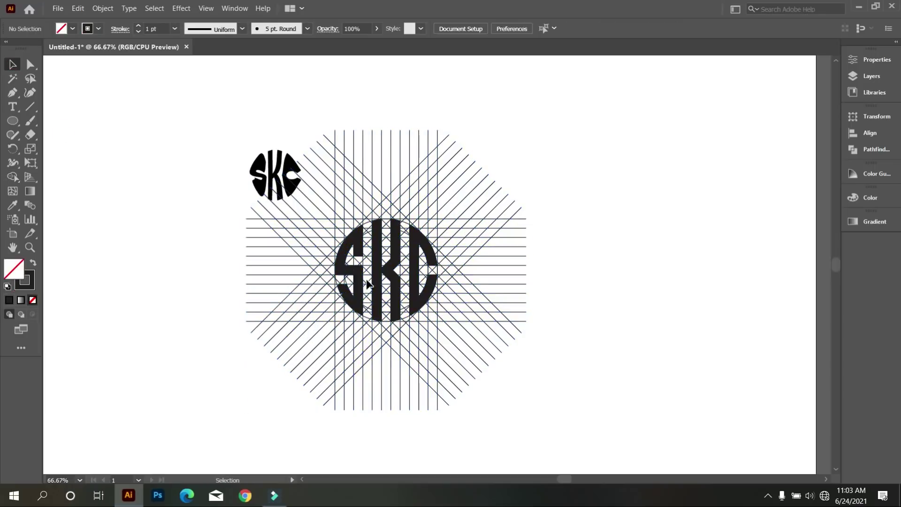
drag(399, 282, 659, 273)
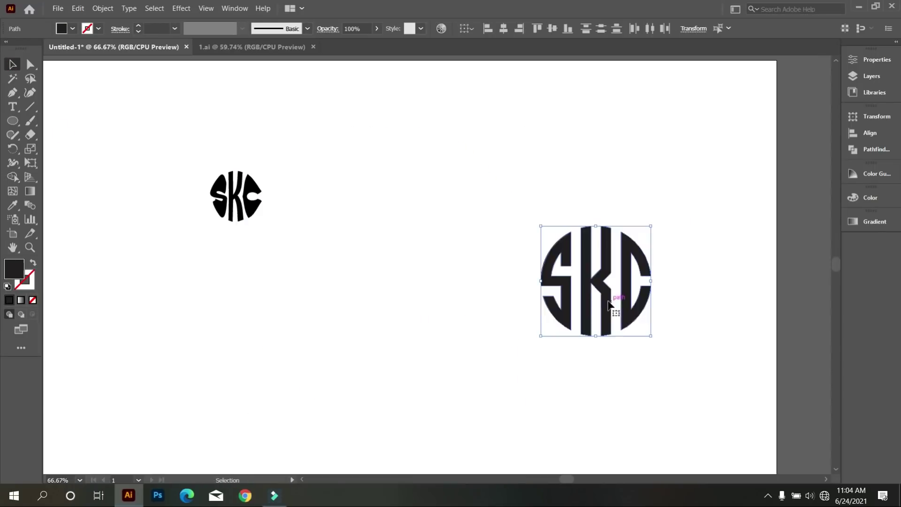
- Move the SKC monogram closer to the small warped-lettering logo and deselect it
drag(611, 305, 418, 283)
scroll(438, 298, up, 3)
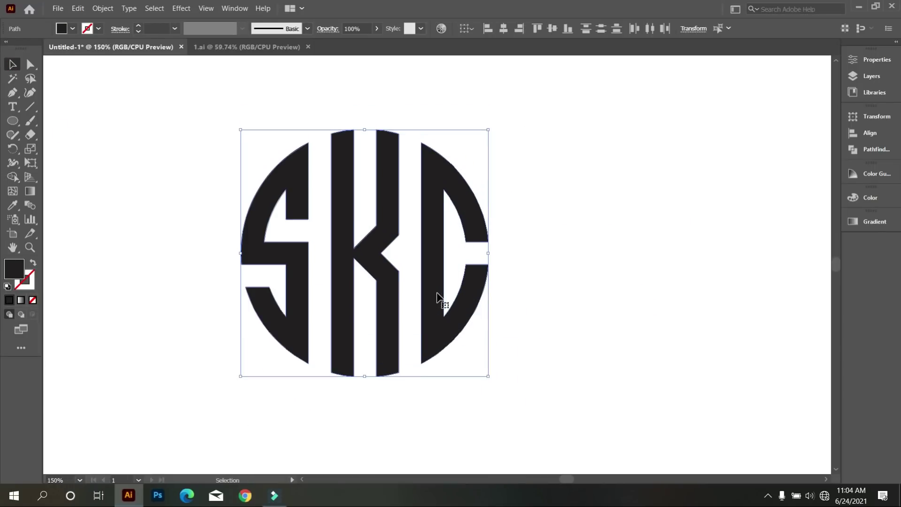
scroll(438, 297, down, 3)
click(510, 315)
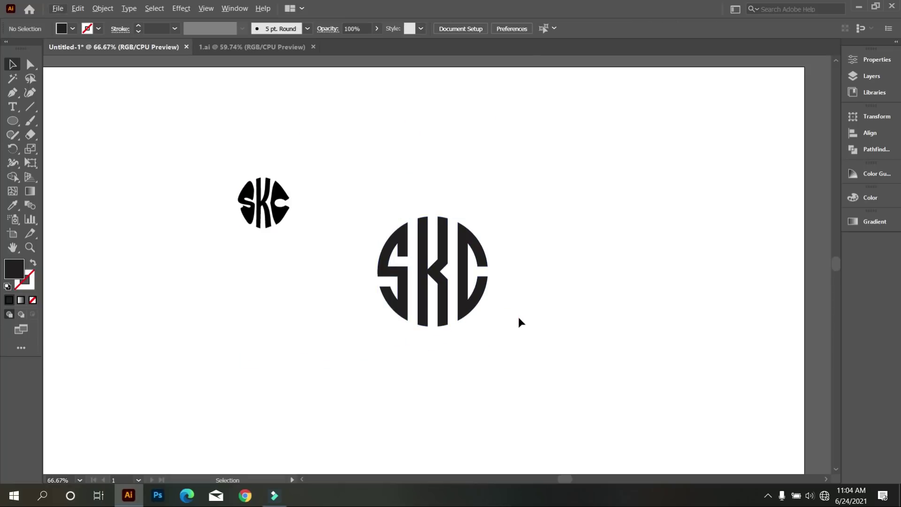
- Select the whole SKC monogram and thicken its letters with a 4 pt stroke in the same dark colour as the fill
scroll(517, 318, up, 1)
drag(260, 167, 260, 168)
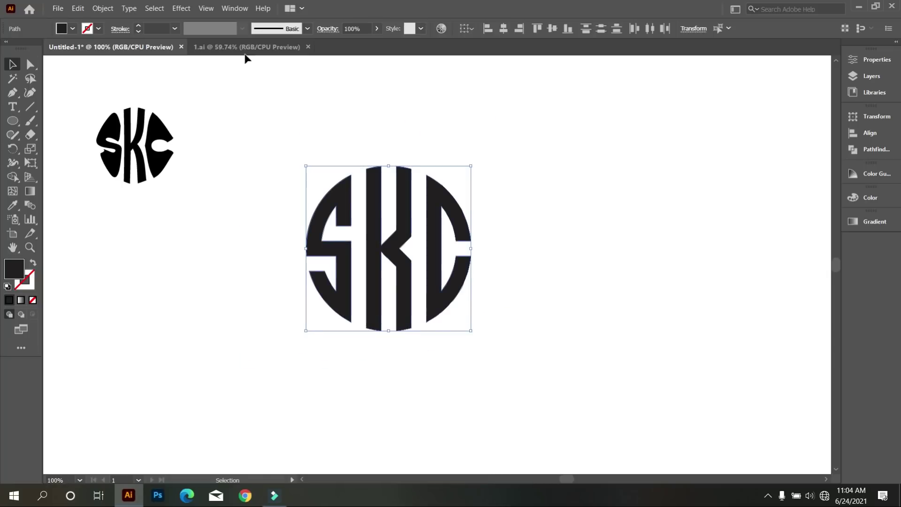
scroll(161, 28, up, 3)
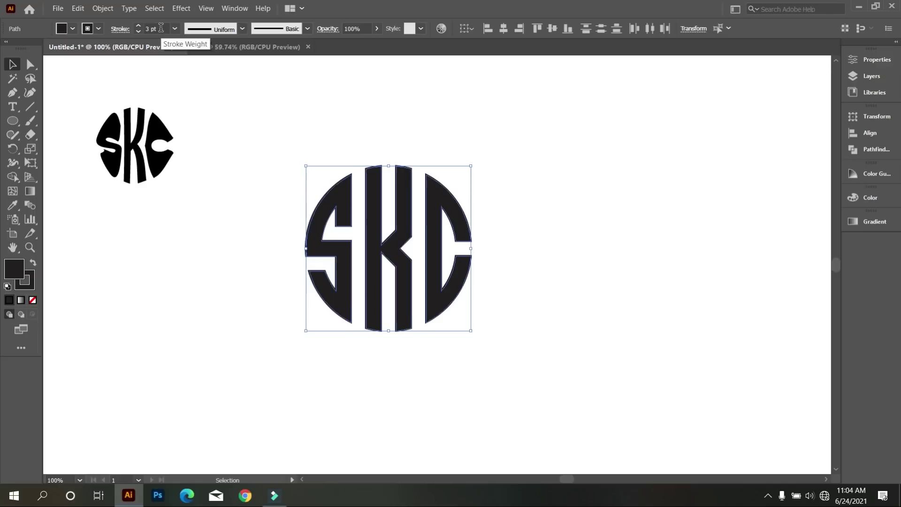
scroll(160, 28, up, 1)
mouse_move(230, 139)
mouse_down()
mouse_move(307, 140)
mouse_move(541, 421)
mouse_up()
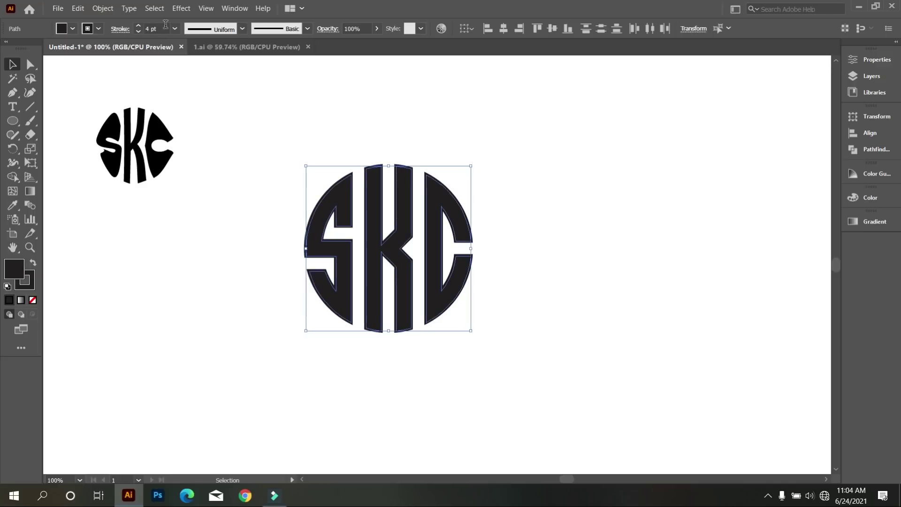
- Expand the monogram's fill and stroke into outlines, and unite them into solid letter shapes with Pathfinder
click(111, 9)
click(160, 128)
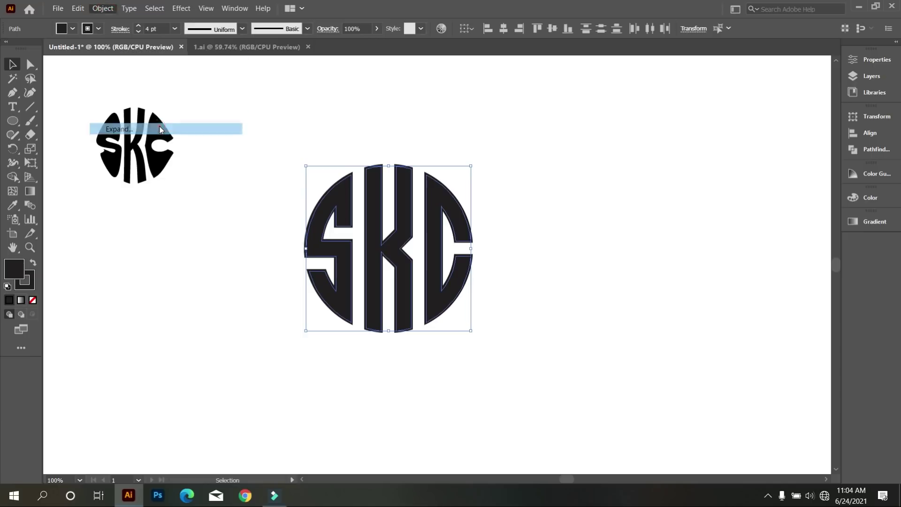
click(415, 315)
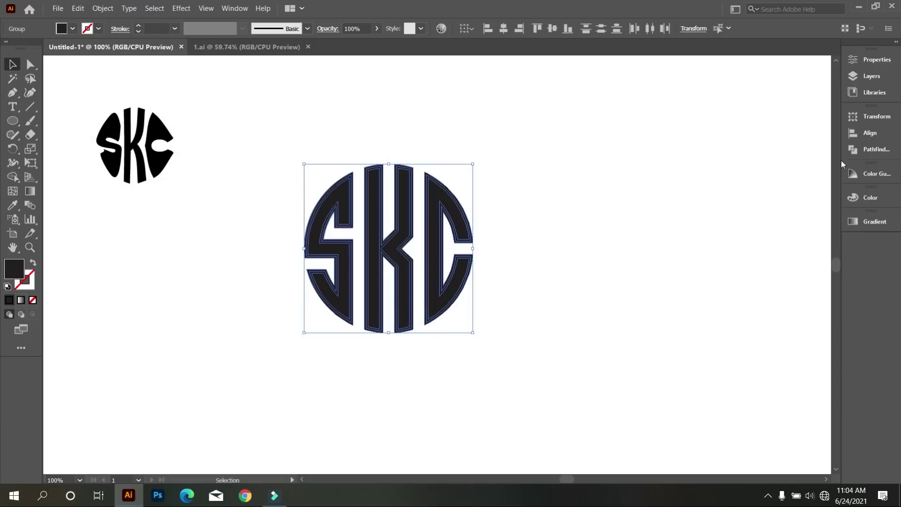
click(871, 146)
click(717, 142)
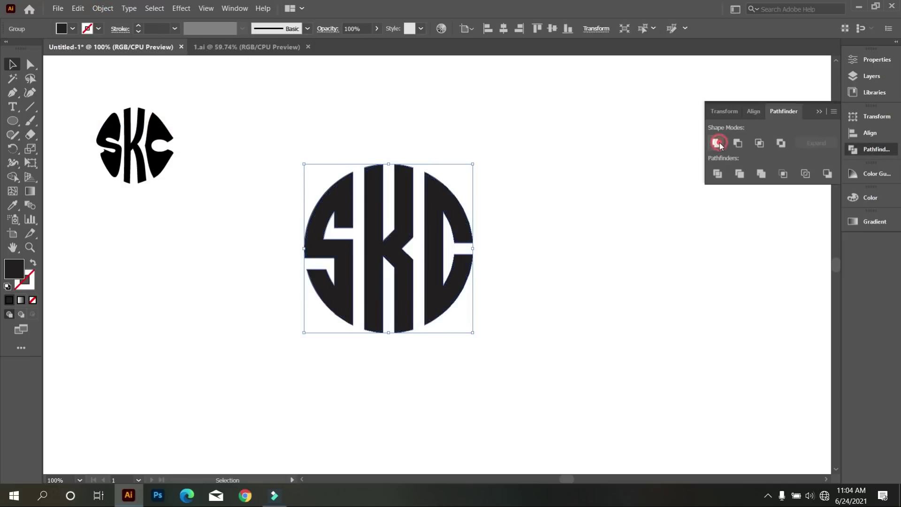
click(622, 199)
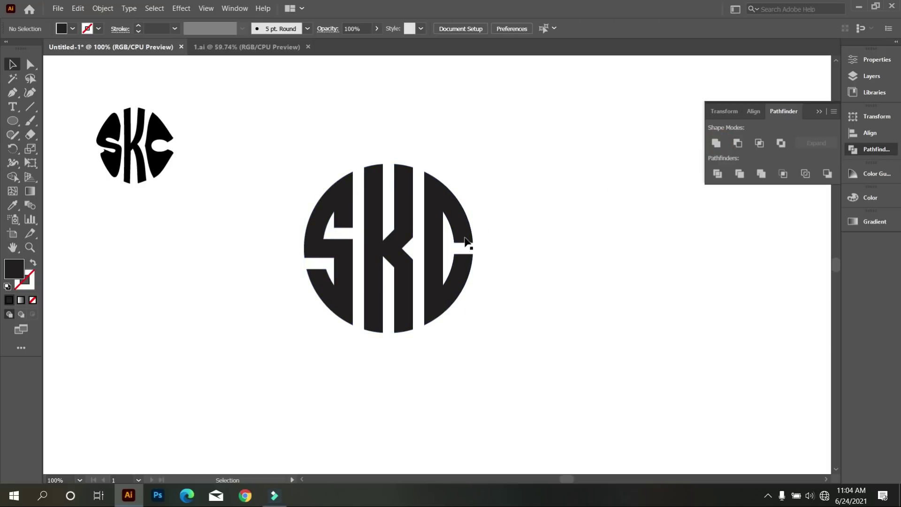
- Draw a small horizontal rectangle beside the monogram and place it centred over the opening of the C, overlapping both arm ends
drag(12, 121, 50, 123)
drag(533, 185, 609, 215)
click(11, 66)
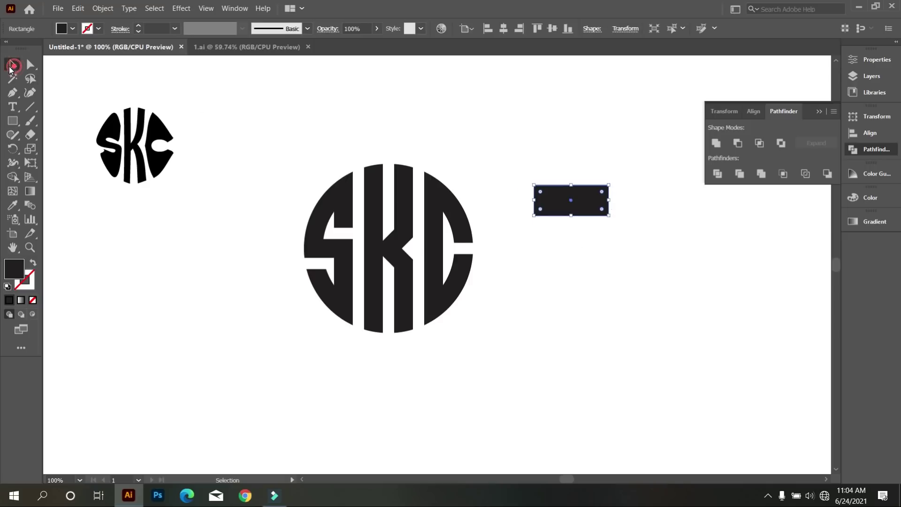
click(511, 261)
scroll(544, 277, up, 1)
mouse_move(575, 160)
mouse_down()
mouse_move(511, 247)
mouse_move(448, 234)
mouse_up()
click(478, 324)
- Cut the rectangle's overlaps out of the C's arm ends with Shape Builder and delete the leftover rectangle
drag(172, 147, 501, 329)
click(554, 32)
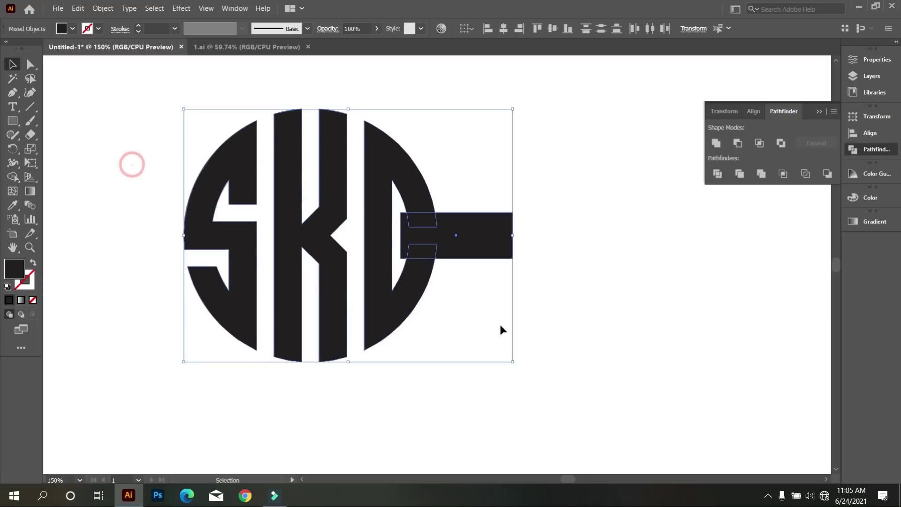
click(17, 178)
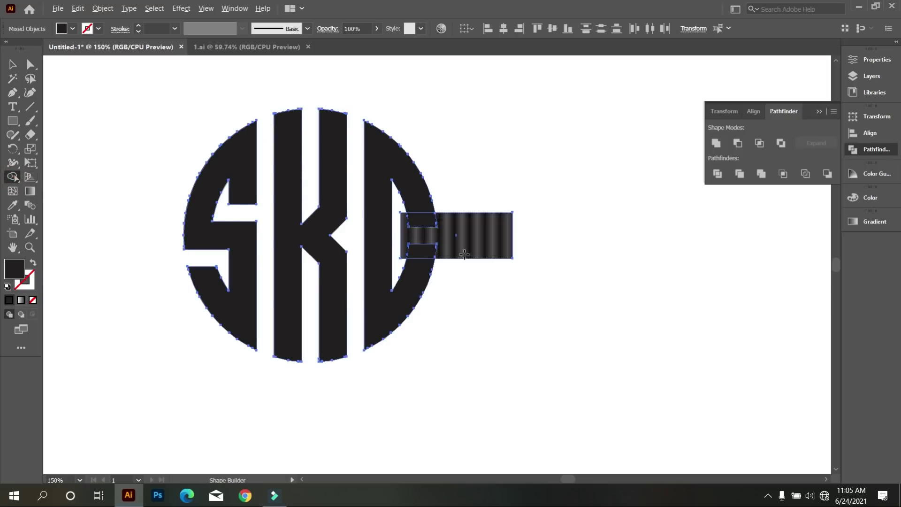
alt+click(428, 252)
alt+click(425, 231)
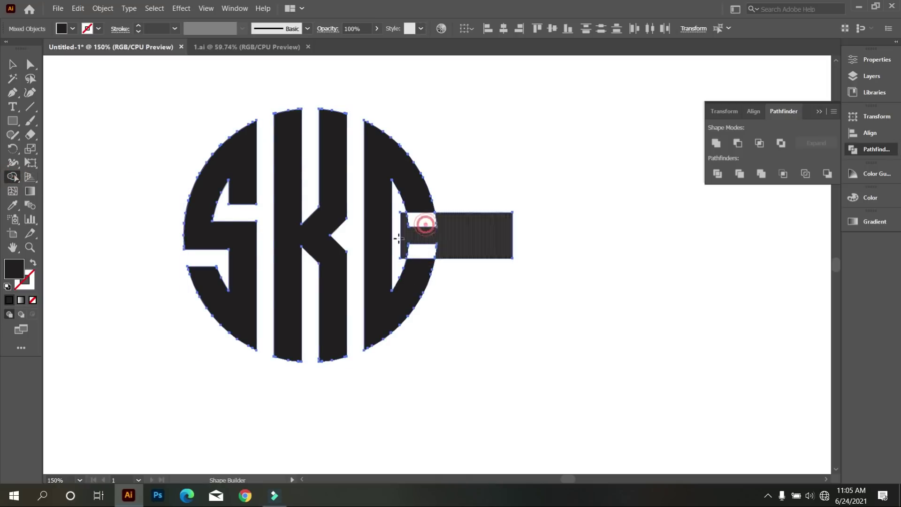
click(13, 65)
click(59, 97)
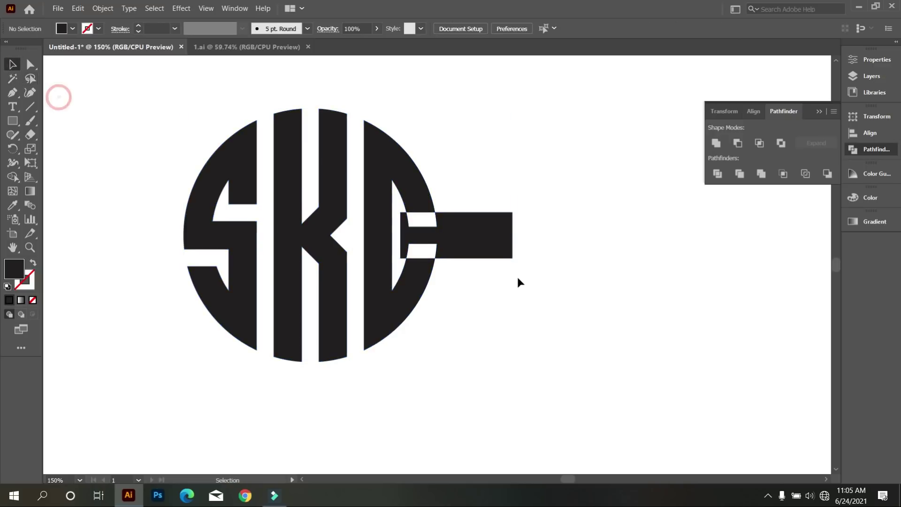
click(496, 257)
key(Delete)
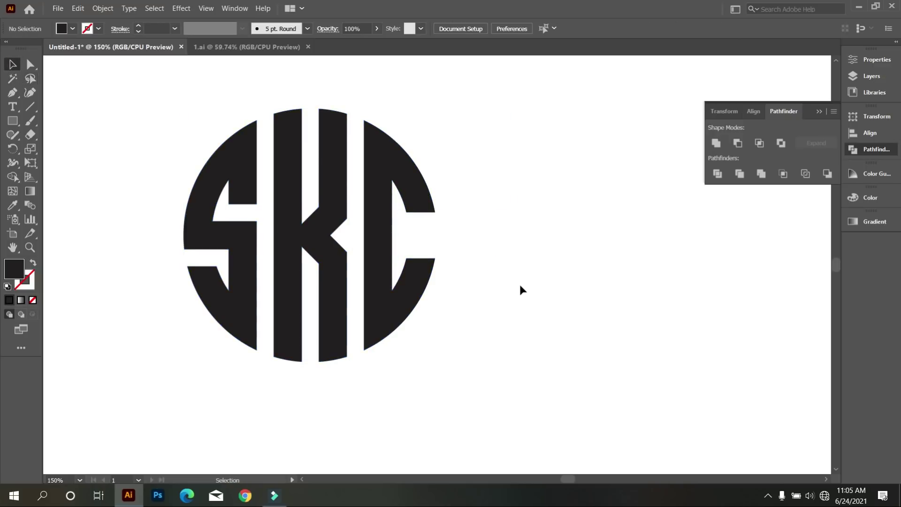
- Examine the finished SKC monogram next to the warped-lettering logo at different magnifications
scroll(518, 302, down, 2)
drag(539, 345, 398, 266)
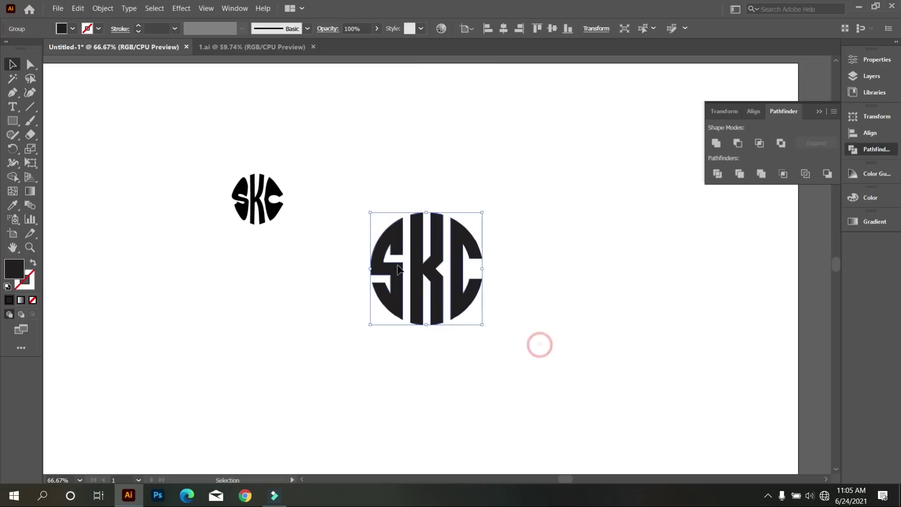
scroll(303, 258, up, 1)
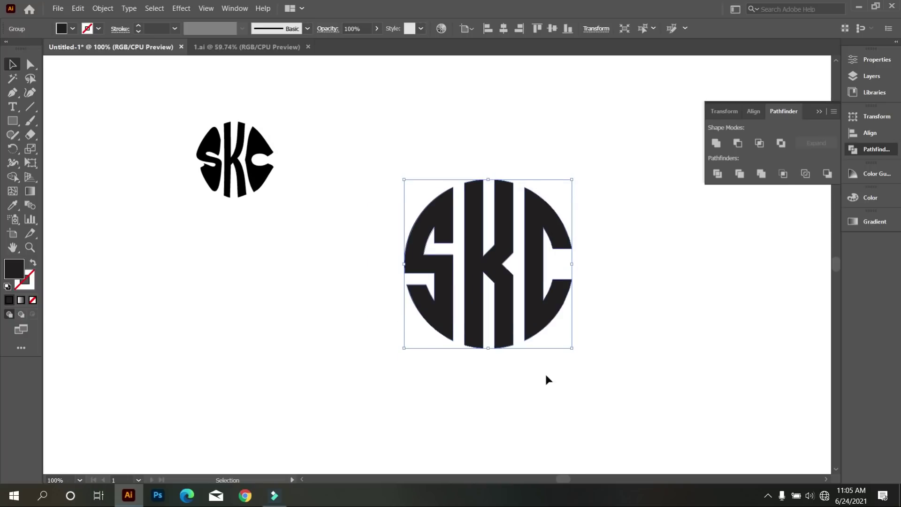
click(582, 401)
scroll(638, 398, up, 1)
scroll(637, 397, down, 2)
scroll(618, 387, up, 1)
drag(634, 386, 580, 389)
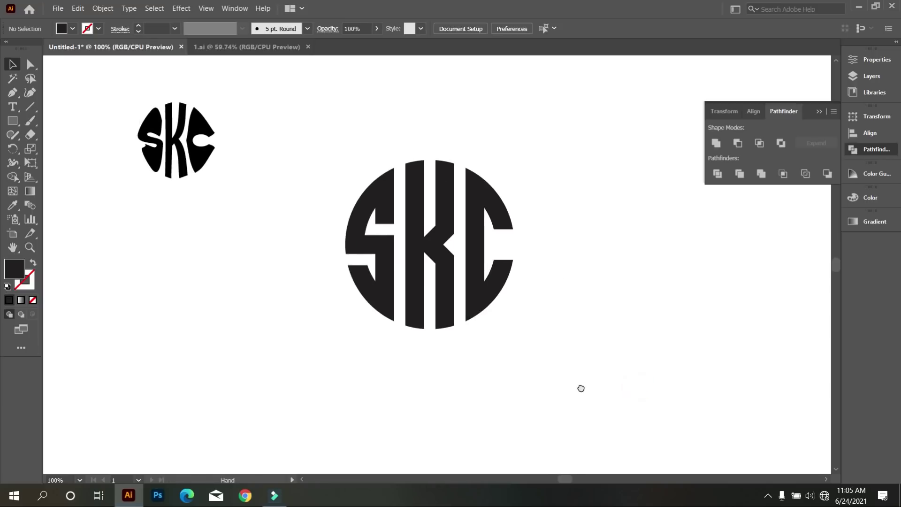
click(818, 111)
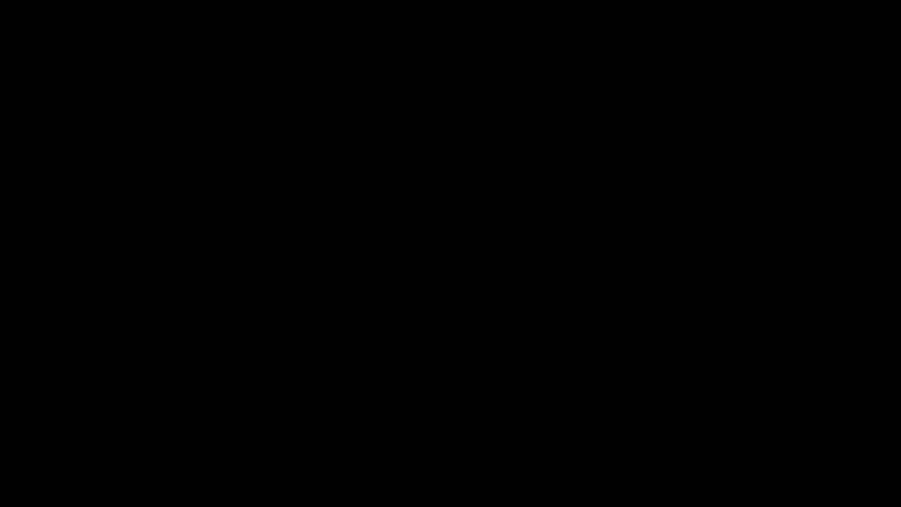